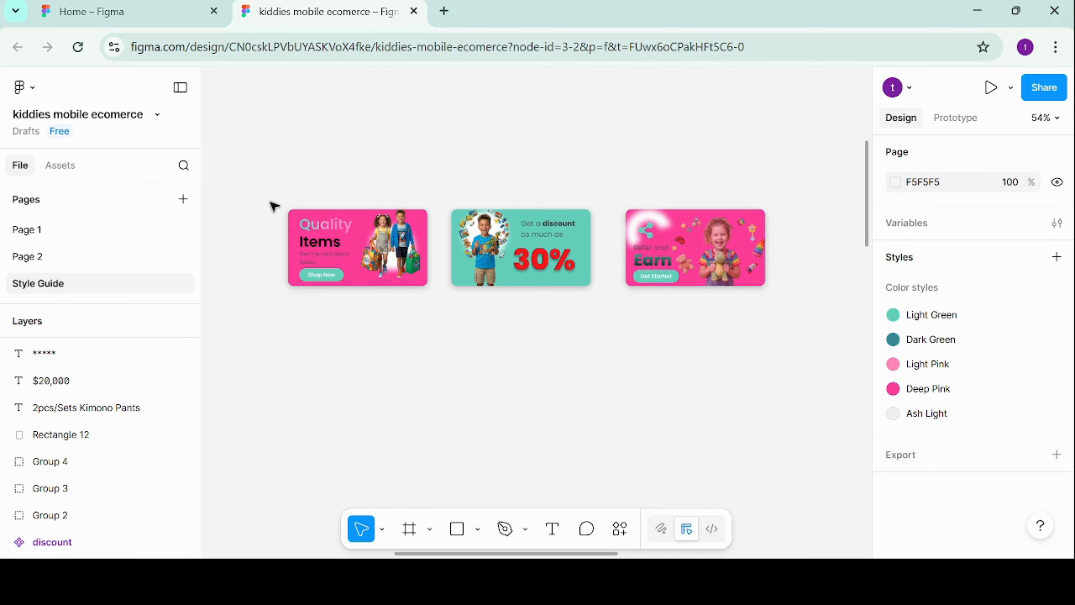
- Combine the three promotional banners into one horizontal auto layout frame with a gap of 20
{"action": "left_click_drag", "start_coordinate": [275, 206], "coordinate": [798, 309]}
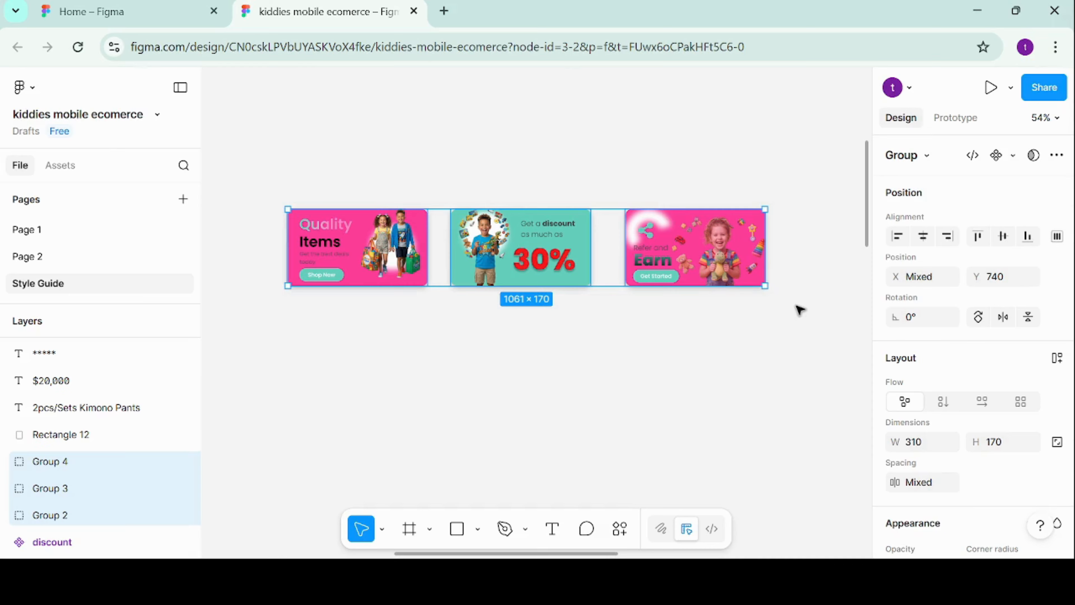
{"action": "scroll", "coordinate": [973, 358], "scroll_direction": "down", "scroll_amount": 2}
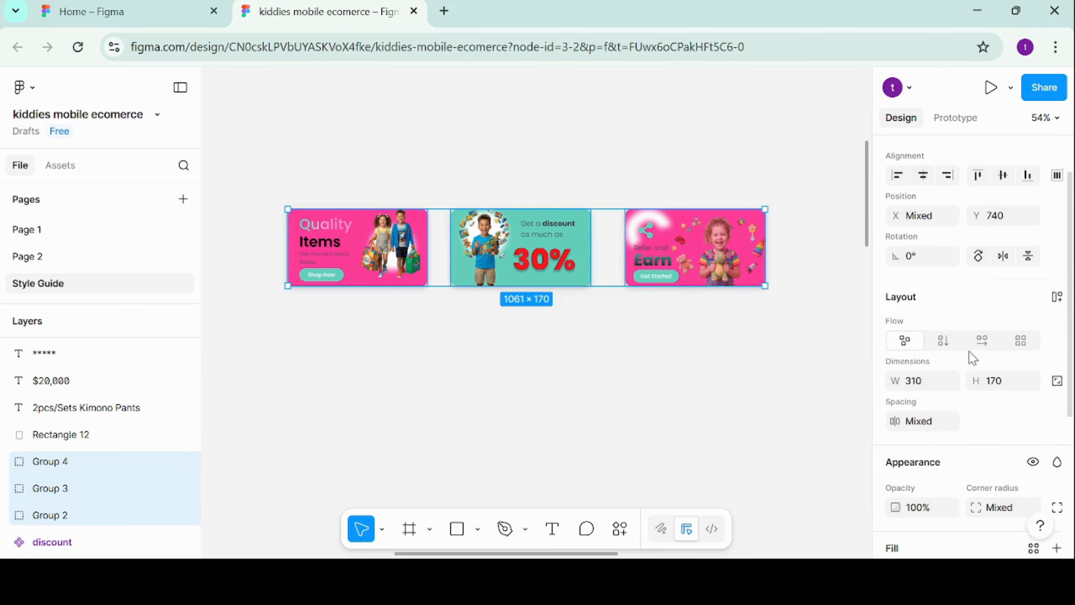
{"action": "left_click", "coordinate": [1056, 295]}
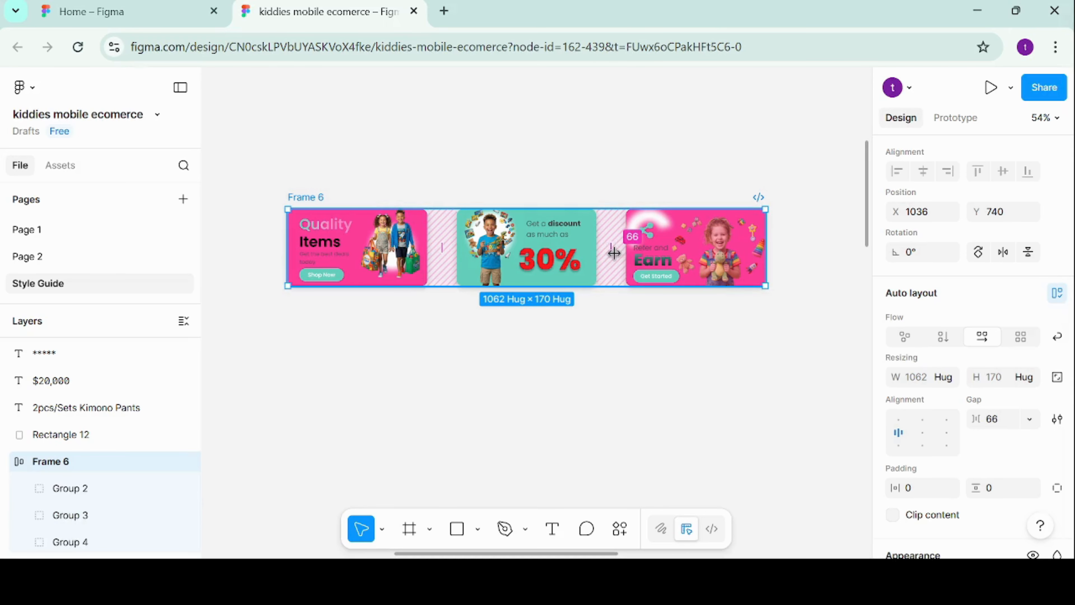
{"action": "left_click", "coordinate": [993, 421]}
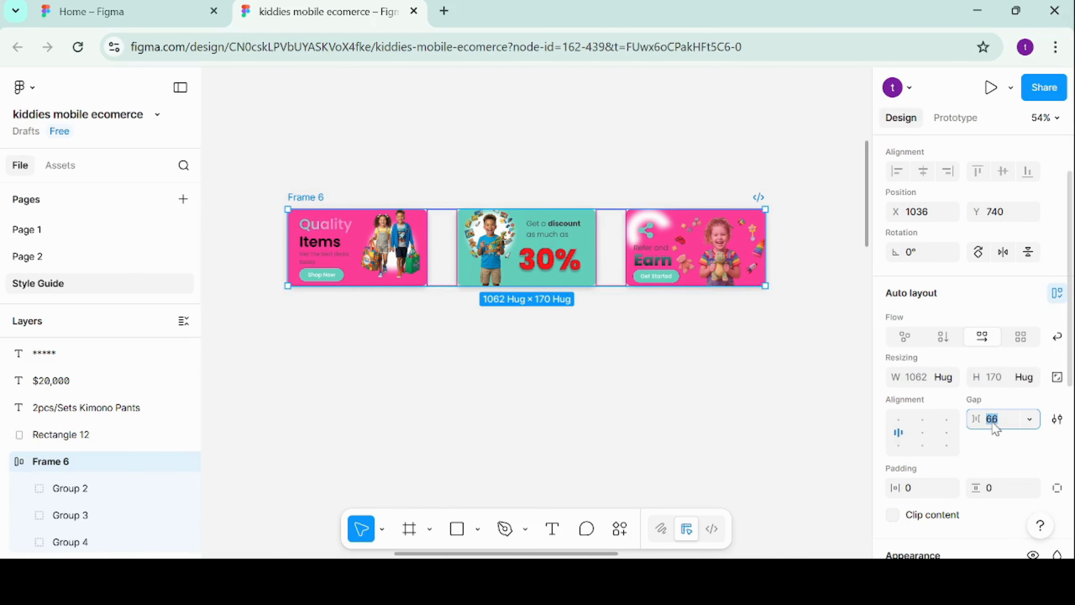
{"action": "key", "text": "Return"}
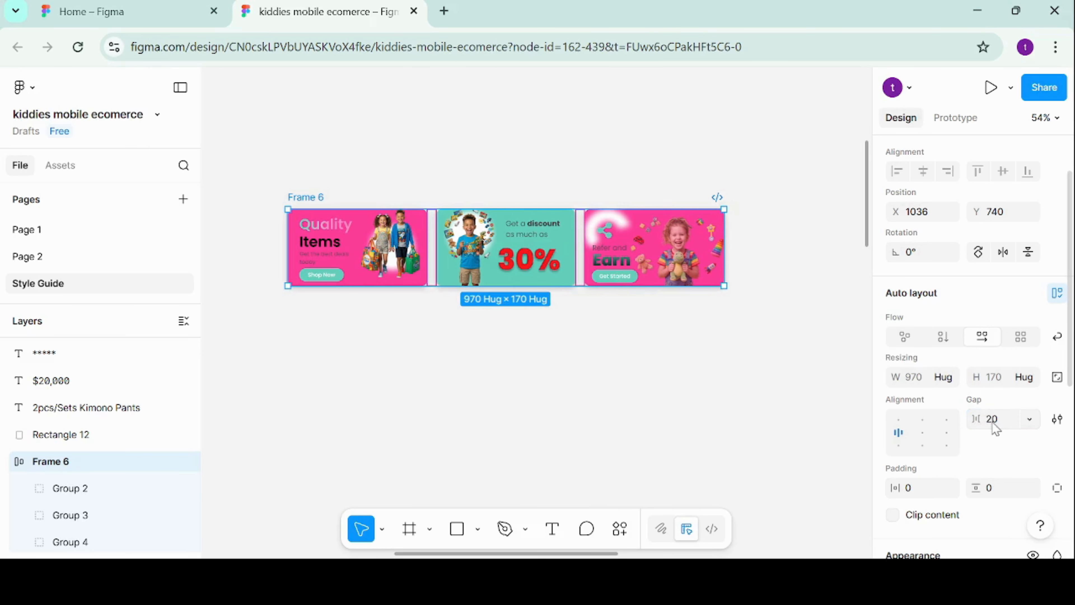
{"action": "left_click", "coordinate": [637, 398]}
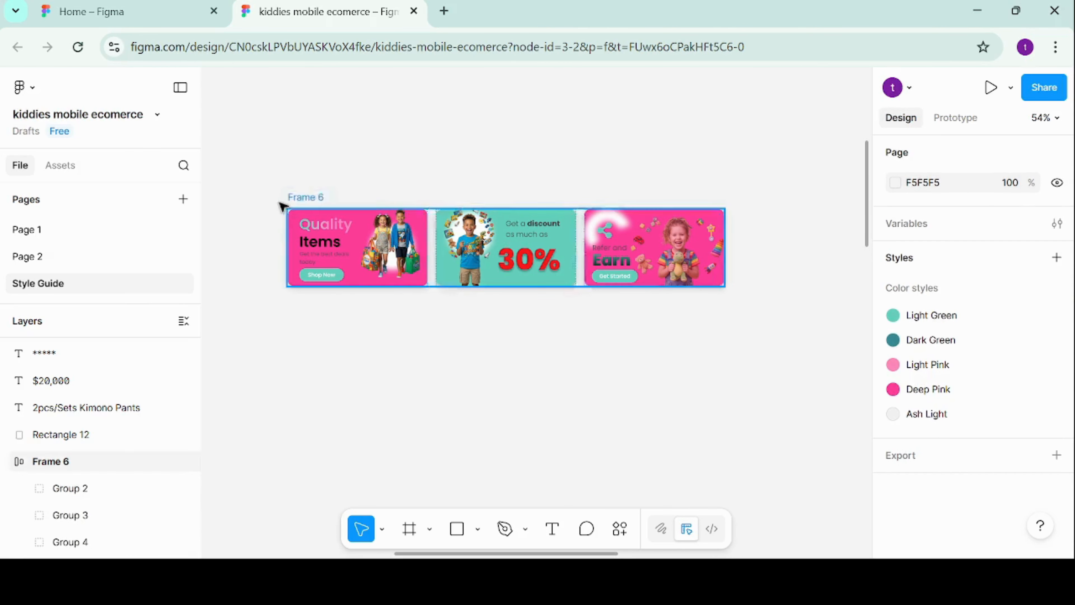
{"action": "left_click", "coordinate": [306, 198]}
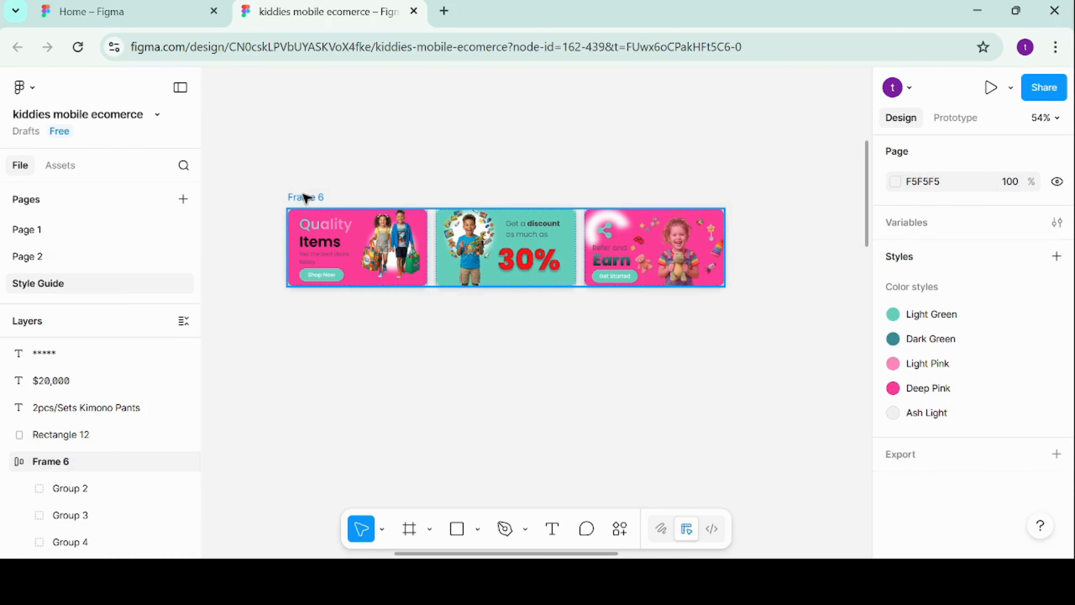
{"action": "left_click", "coordinate": [424, 365]}
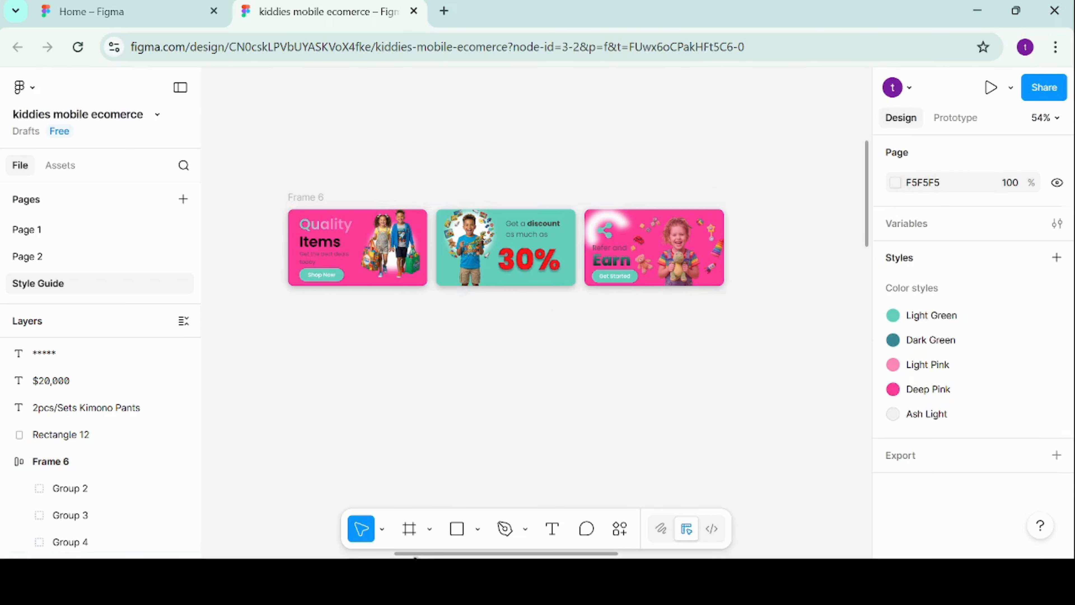
- Place a new frame below the banner row on the Style Guide page and apply the iPhone 17 size preset, 402 × 874
{"action": "left_click", "coordinate": [409, 529]}
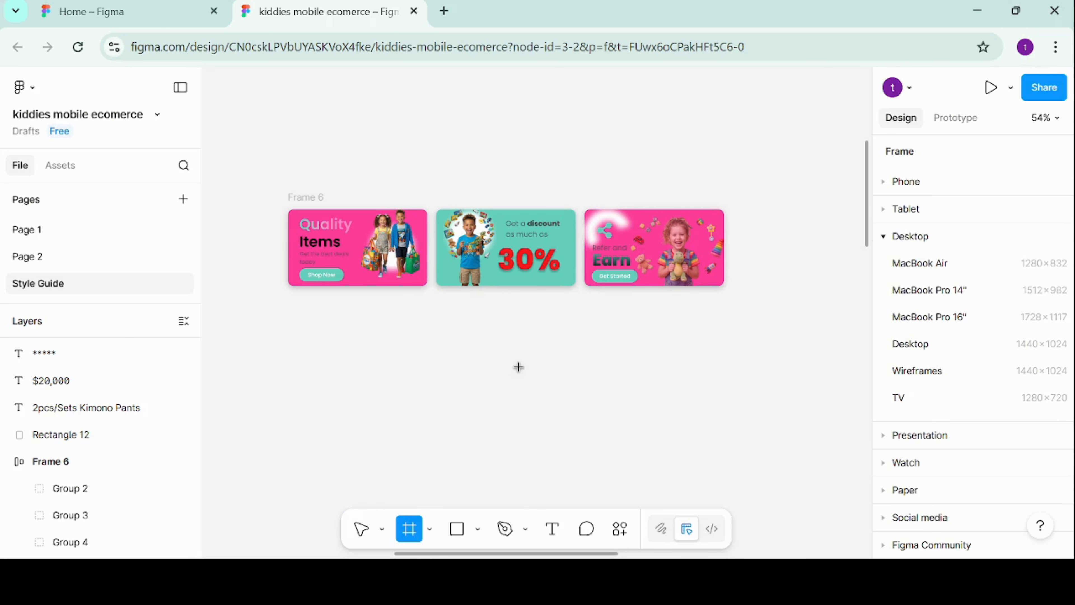
{"action": "left_click", "coordinate": [22, 256]}
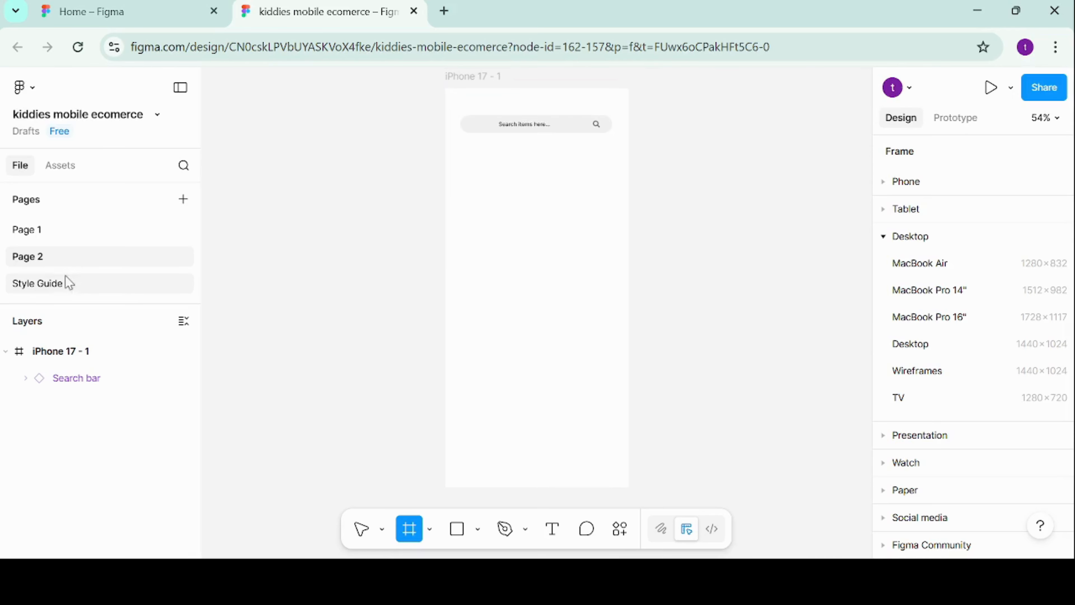
{"action": "left_click", "coordinate": [65, 286]}
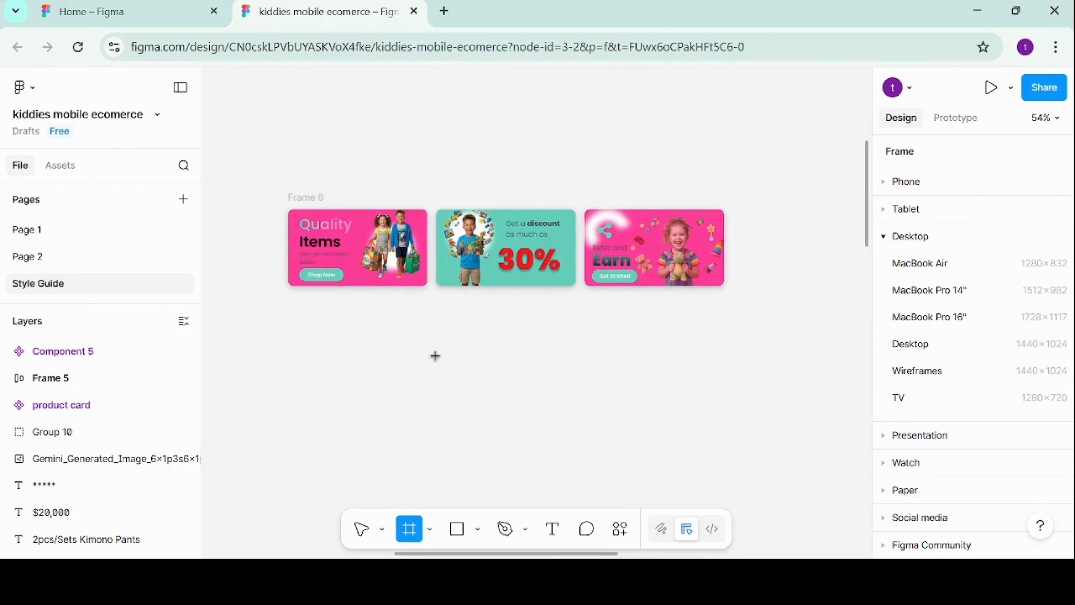
{"action": "left_click", "coordinate": [408, 358]}
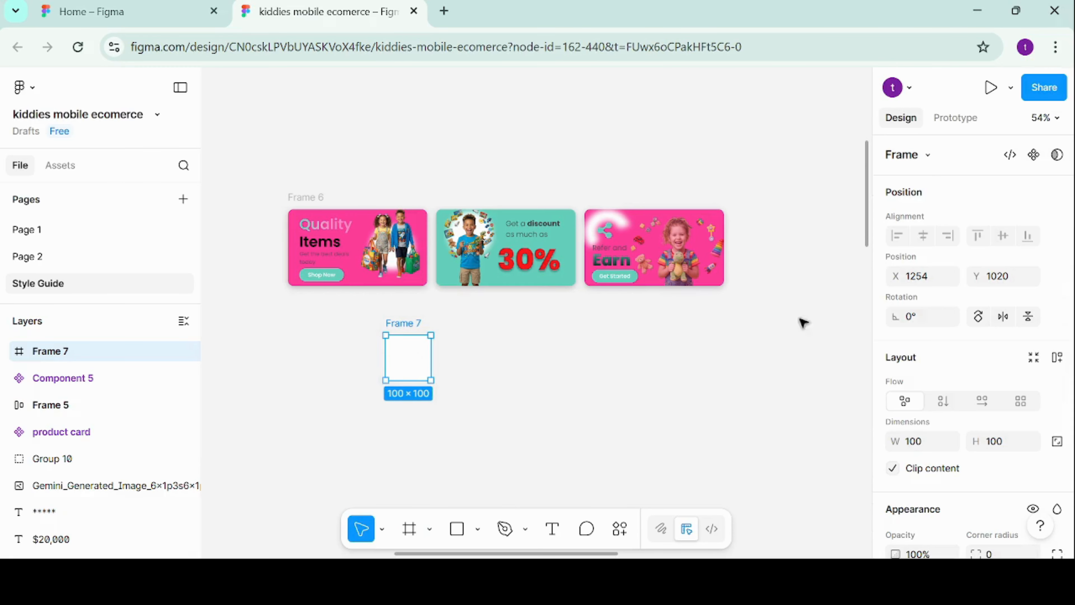
{"action": "left_click", "coordinate": [931, 156]}
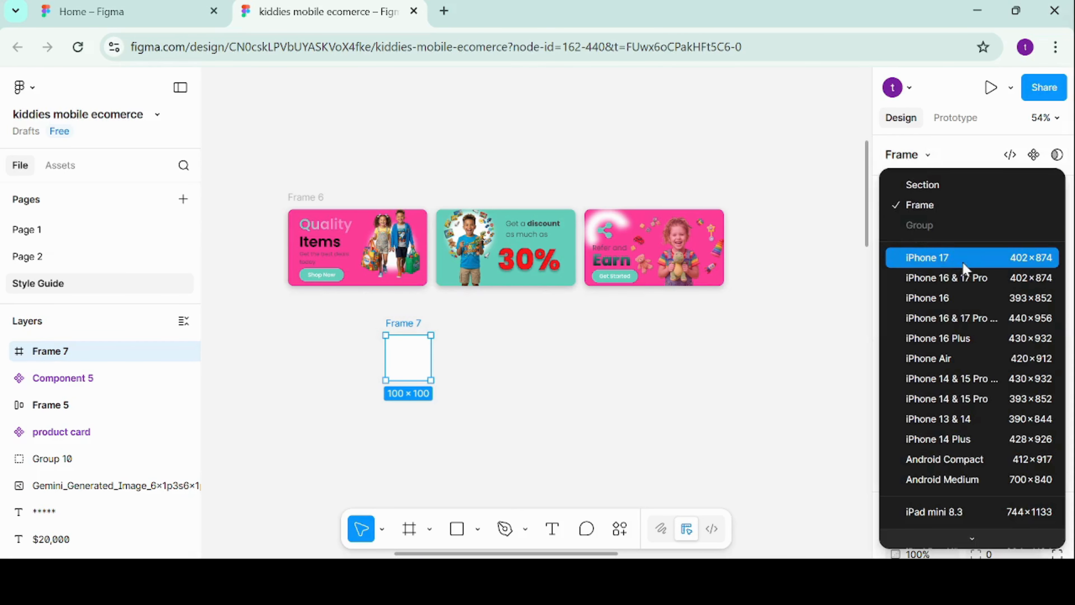
{"action": "left_click", "coordinate": [947, 265]}
- Shorten the new phone-width frame to a height of about 248, keeping its width of 402
{"action": "scroll", "coordinate": [562, 446], "scroll_direction": "down", "scroll_amount": 3}
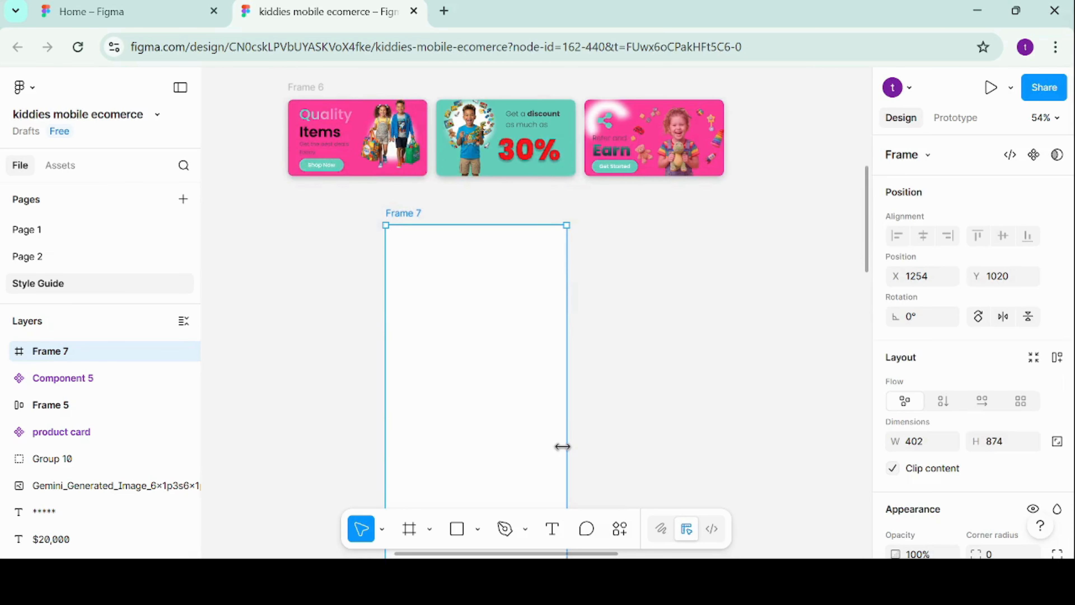
{"action": "scroll", "coordinate": [561, 447], "scroll_direction": "down", "scroll_amount": 4}
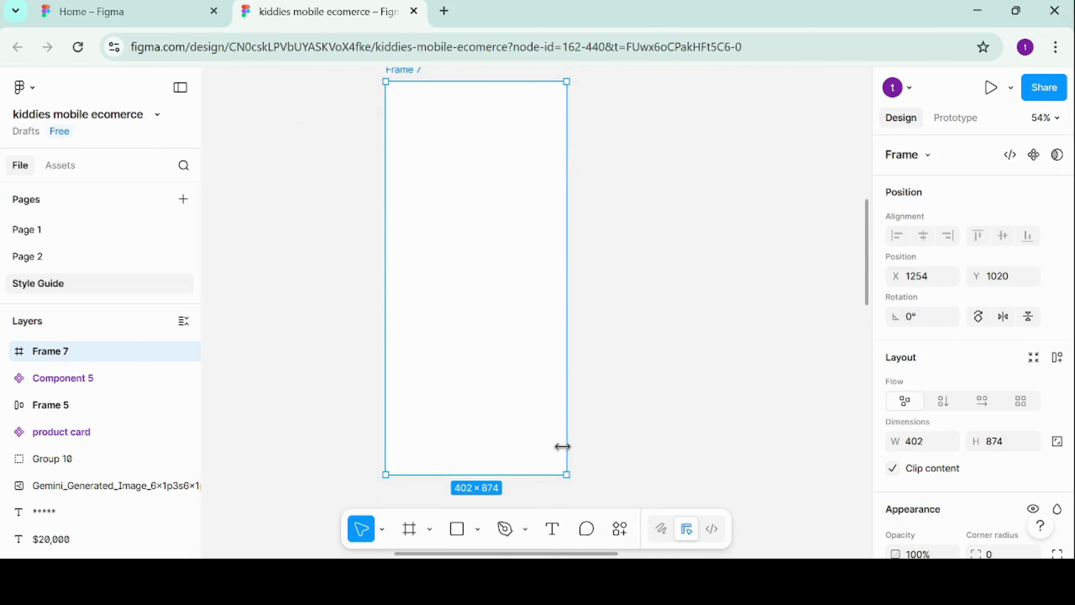
{"action": "scroll", "coordinate": [561, 446], "scroll_direction": "down", "scroll_amount": 1}
{"action": "left_click_drag", "start_coordinate": [522, 432], "coordinate": [527, 173]}
{"action": "scroll", "coordinate": [530, 175], "scroll_direction": "up", "scroll_amount": 5}
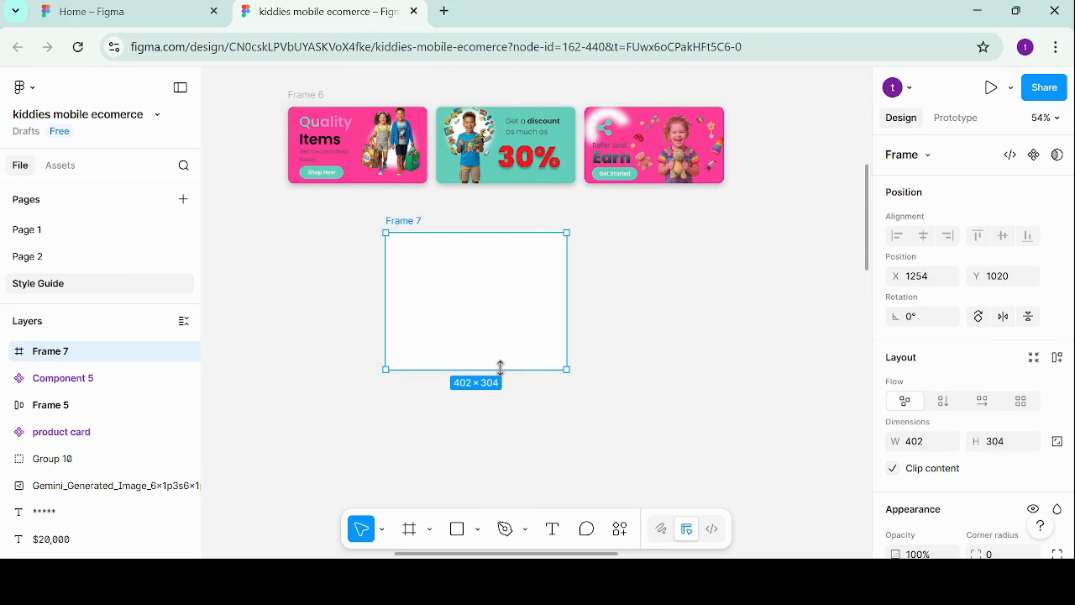
{"action": "left_click_drag", "start_coordinate": [500, 367], "coordinate": [518, 344]}
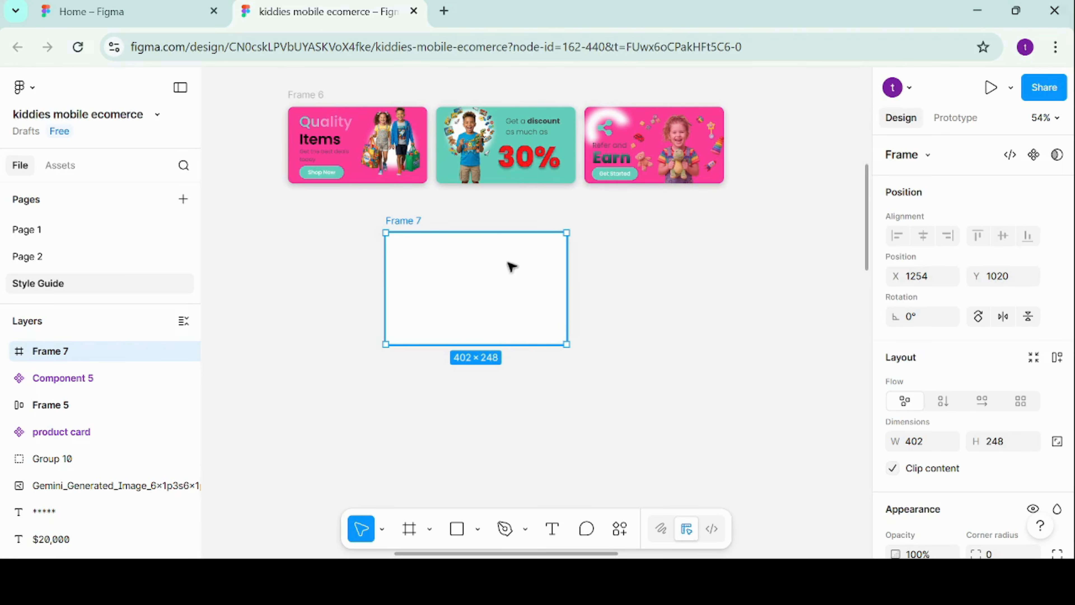
- Duplicate the auto layout banner row
{"action": "left_click", "coordinate": [302, 95]}
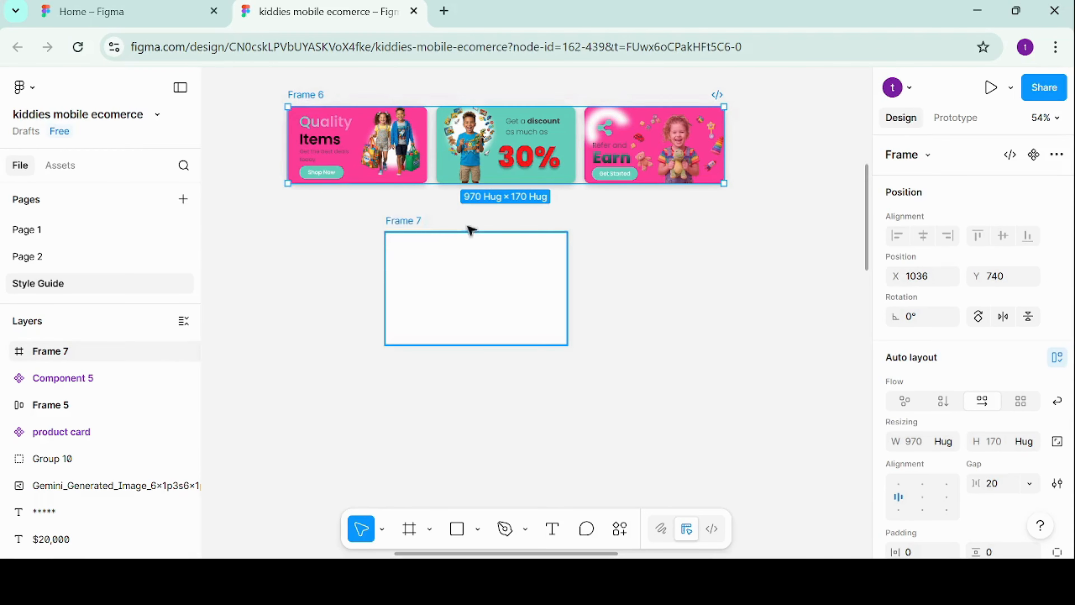
{"action": "right_click", "coordinate": [311, 98]}
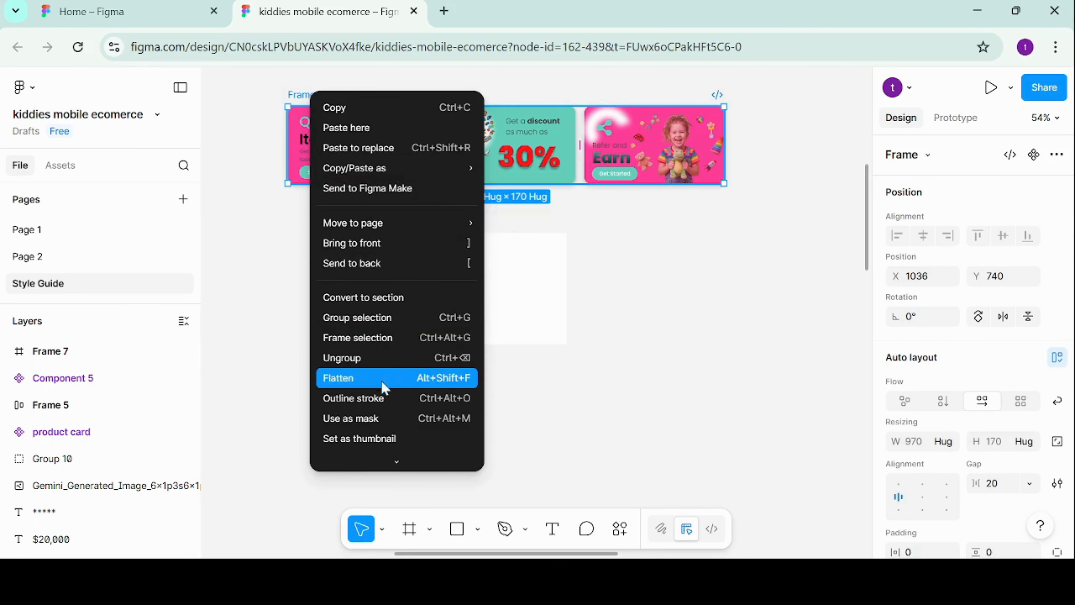
{"action": "scroll", "coordinate": [374, 408], "scroll_direction": "down", "scroll_amount": 4}
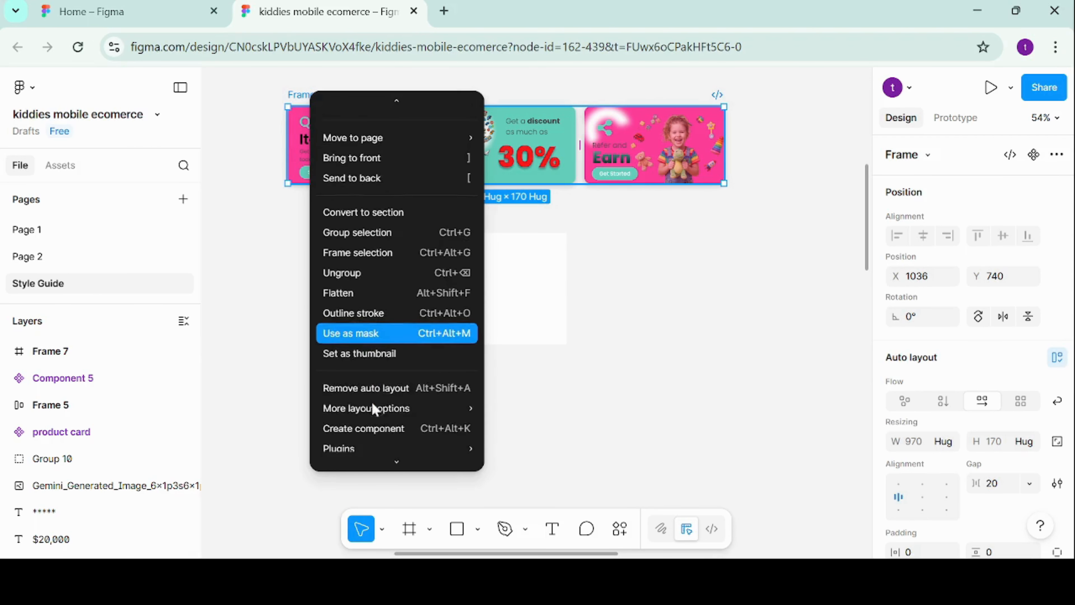
{"action": "scroll", "coordinate": [371, 400], "scroll_direction": "up", "scroll_amount": 4}
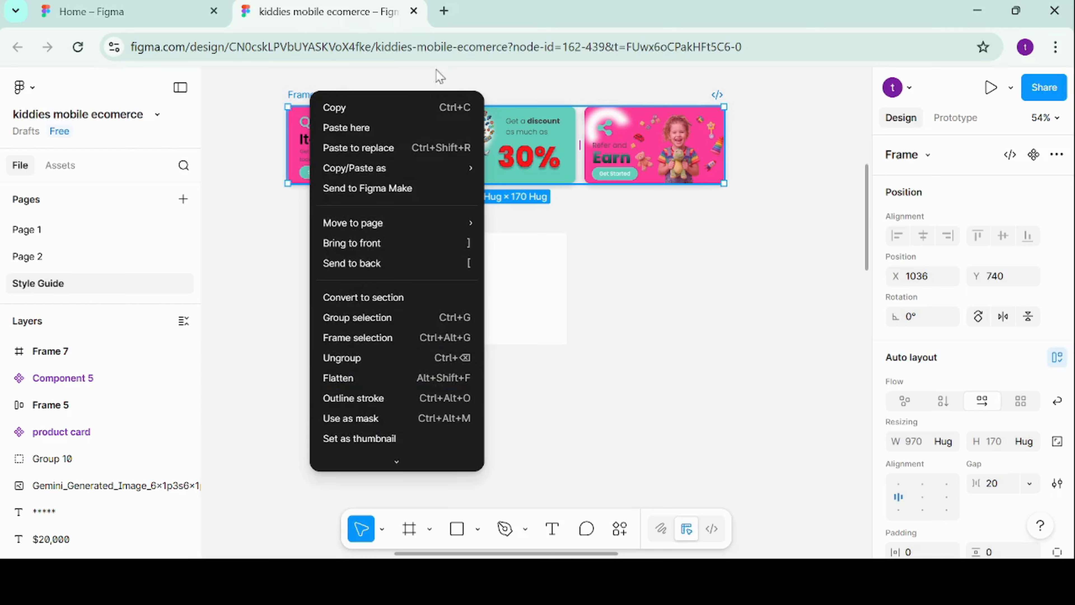
{"action": "left_click", "coordinate": [304, 99]}
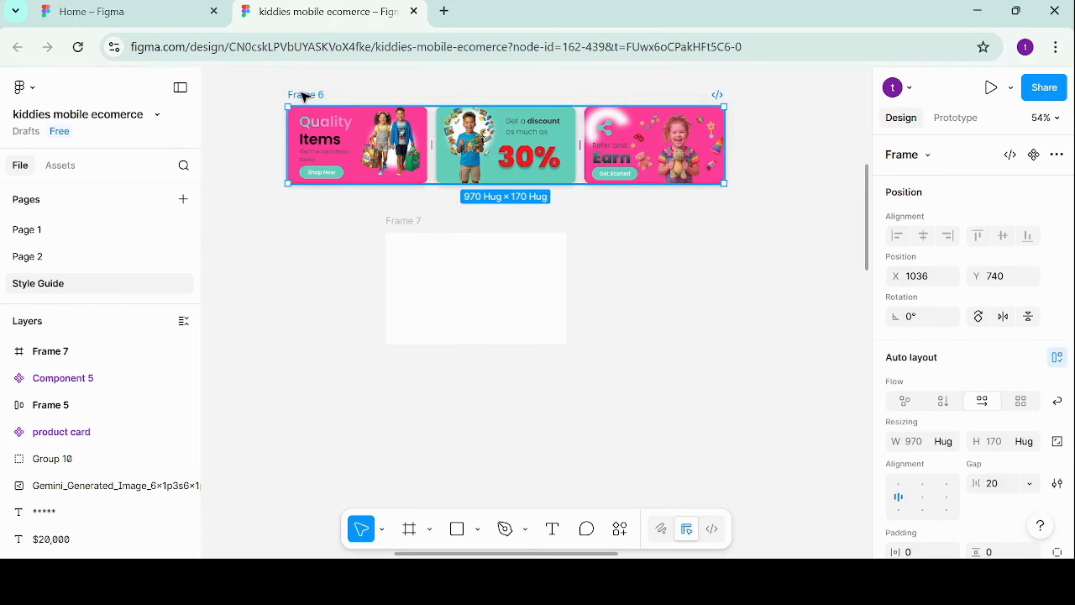
{"action": "key", "text": "ctrl+d"}
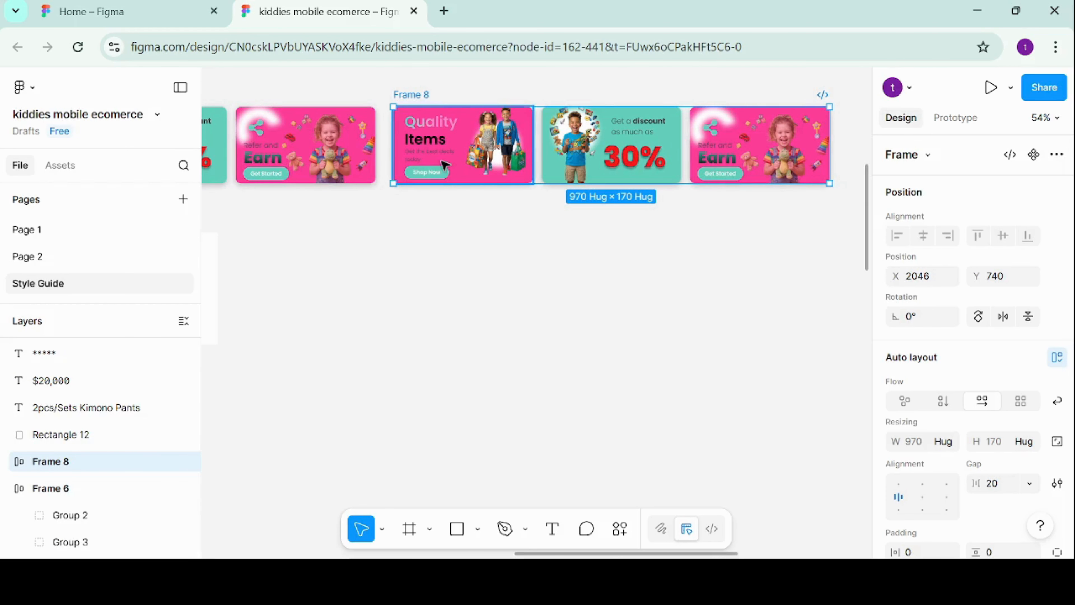
- Move the original banner row into the 402 × 248 frame and center the discount banner at about X -283, Y 39
{"action": "scroll", "coordinate": [445, 163], "scroll_direction": "left", "scroll_amount": 5}
{"action": "scroll", "coordinate": [444, 163], "scroll_direction": "left", "scroll_amount": 5}
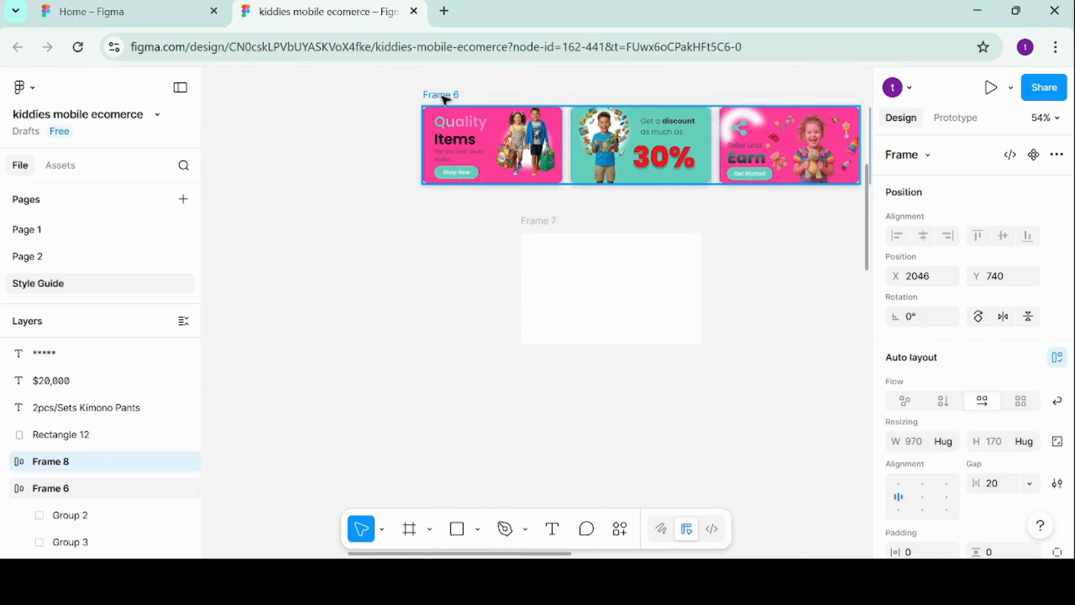
{"action": "left_click_drag", "start_coordinate": [443, 97], "coordinate": [556, 246]}
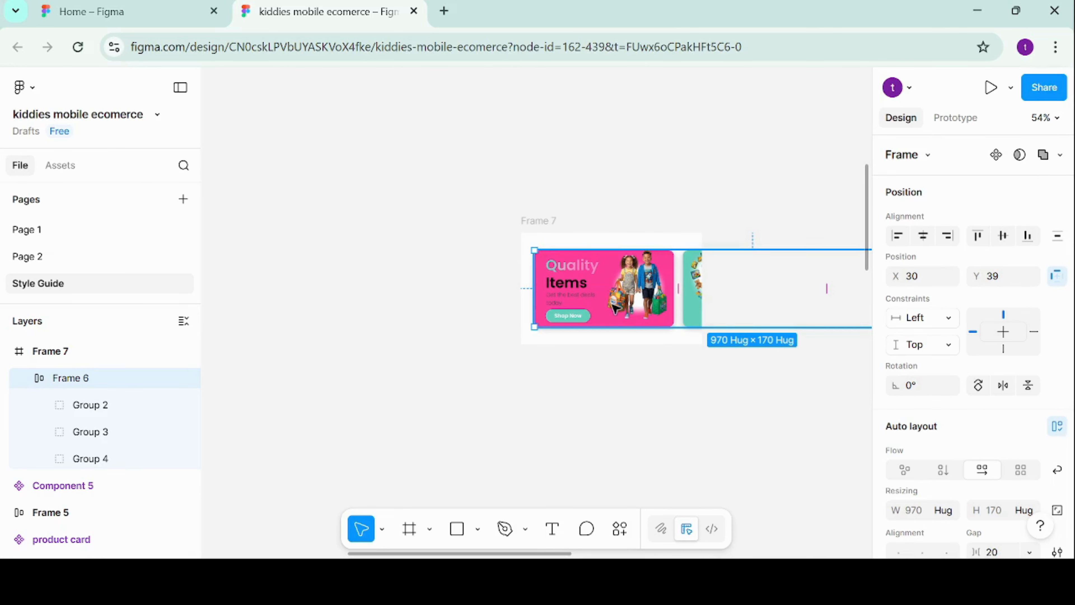
{"action": "left_click_drag", "start_coordinate": [614, 304], "coordinate": [612, 304]}
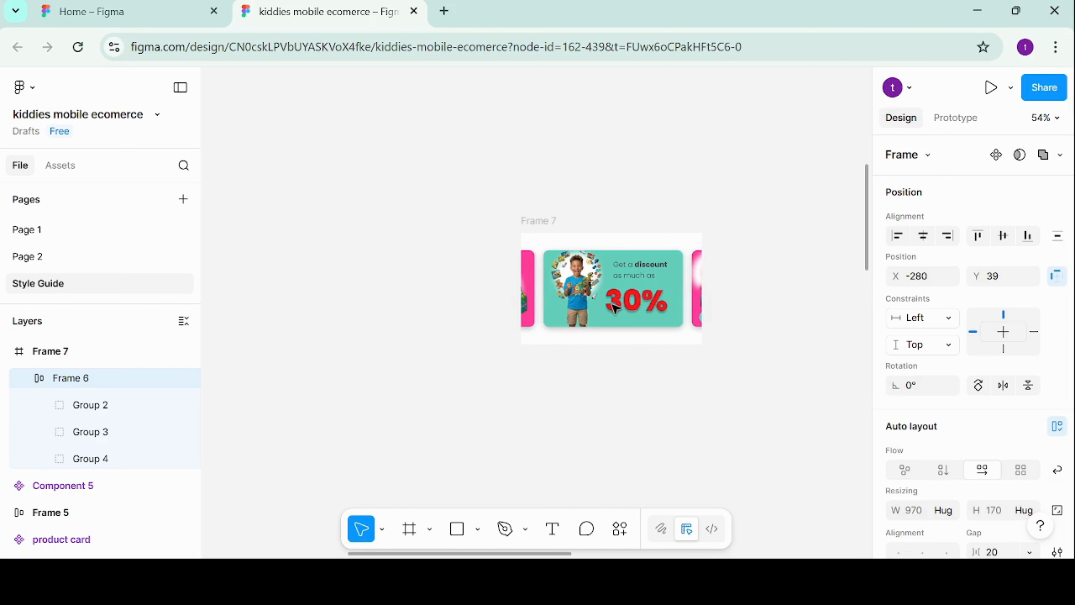
{"action": "left_click_drag", "start_coordinate": [613, 305], "coordinate": [613, 306]}
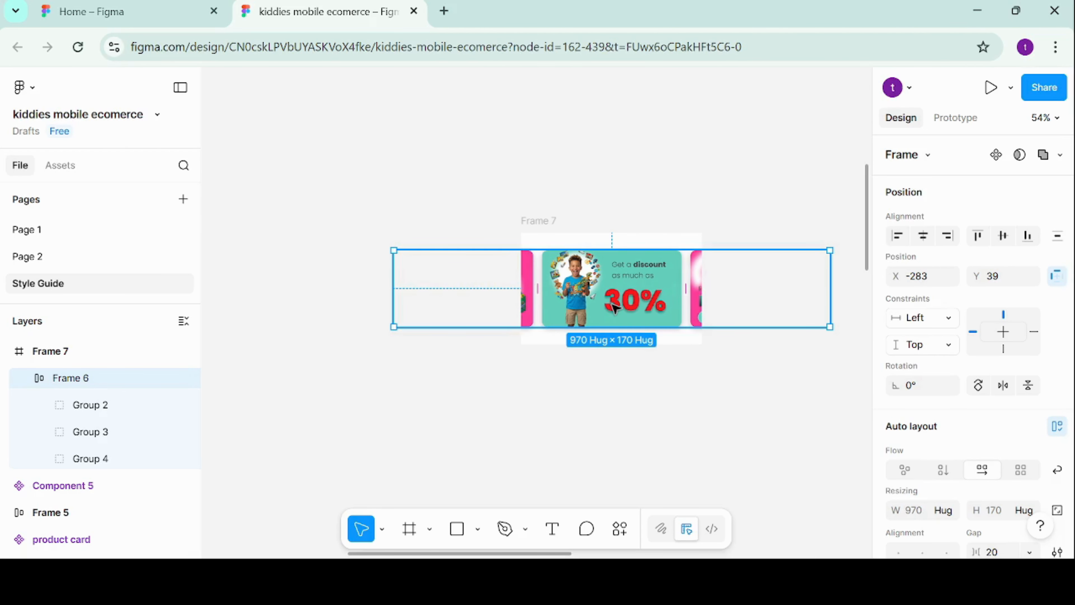
{"action": "left_click", "coordinate": [662, 399]}
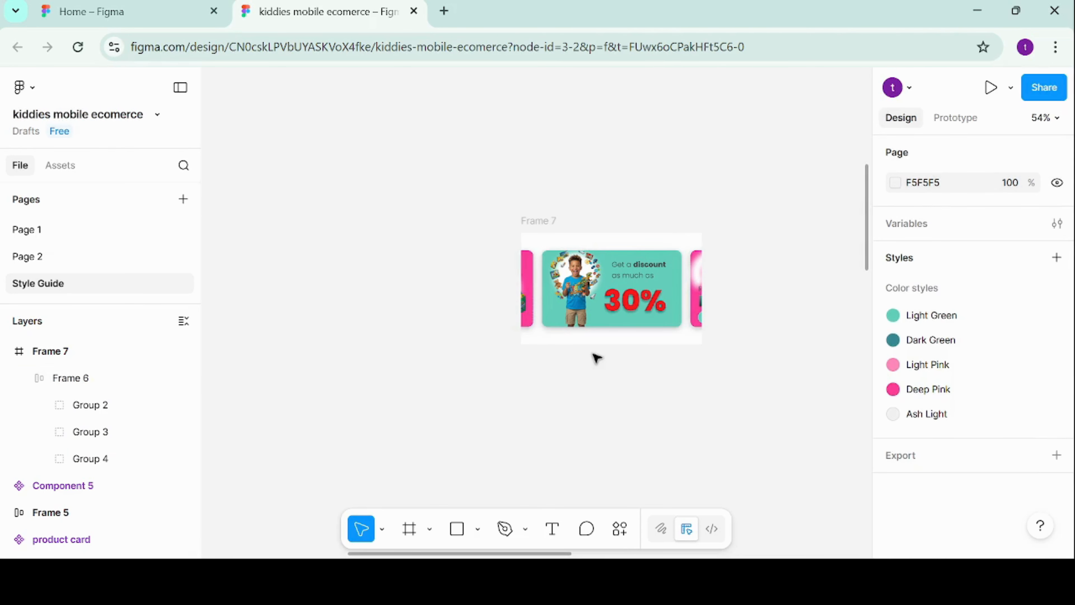
- Set both the horizontal and vertical constraints of the nested banner row to Center
{"action": "left_click", "coordinate": [539, 228]}
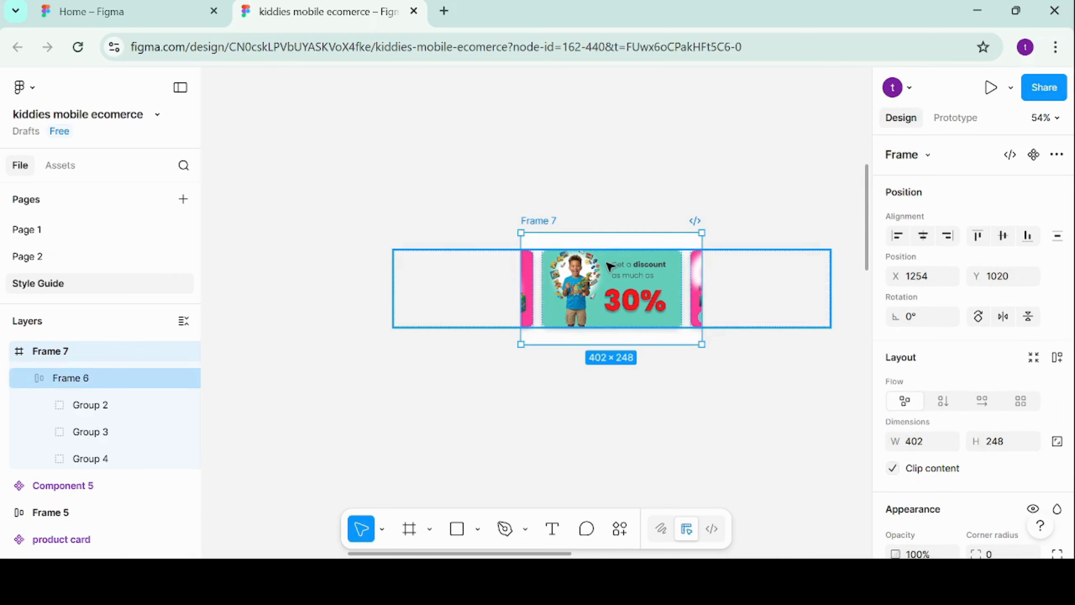
{"action": "left_click", "coordinate": [633, 285]}
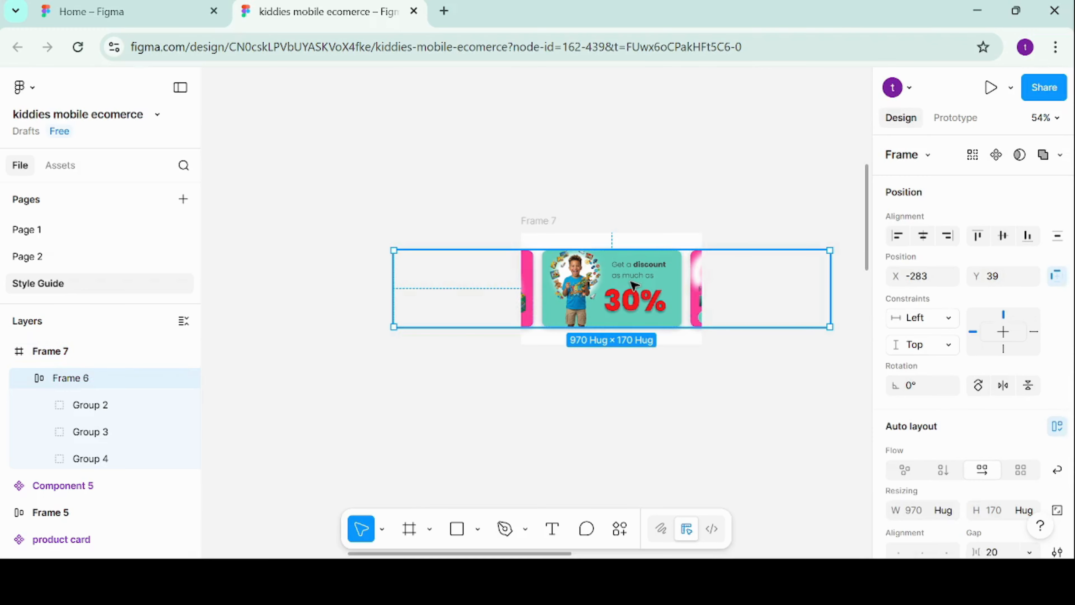
{"action": "left_click", "coordinate": [948, 321]}
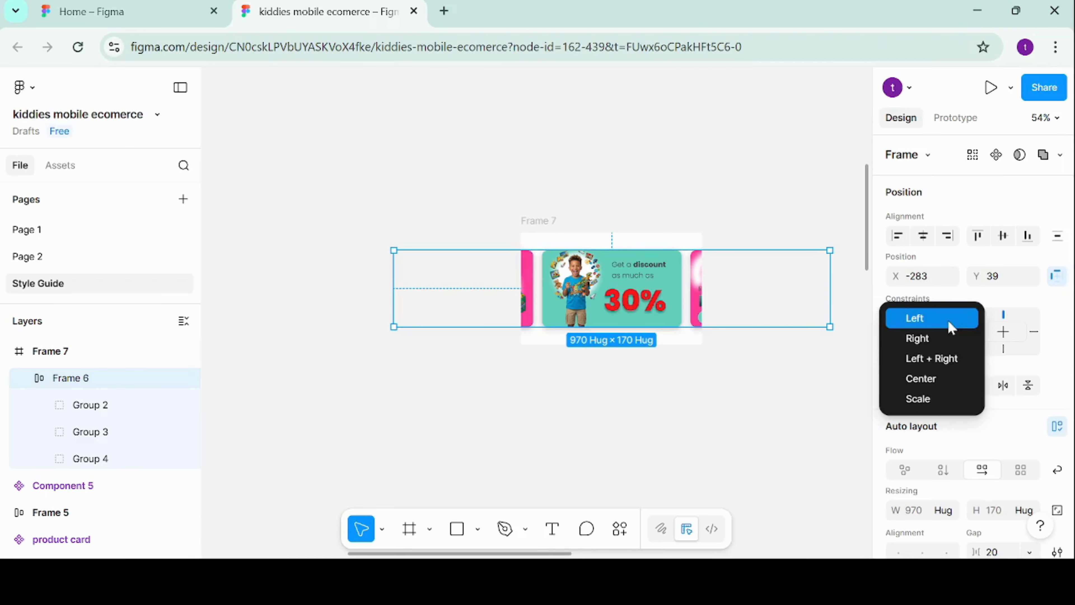
{"action": "left_click", "coordinate": [947, 385]}
{"action": "left_click", "coordinate": [944, 350]}
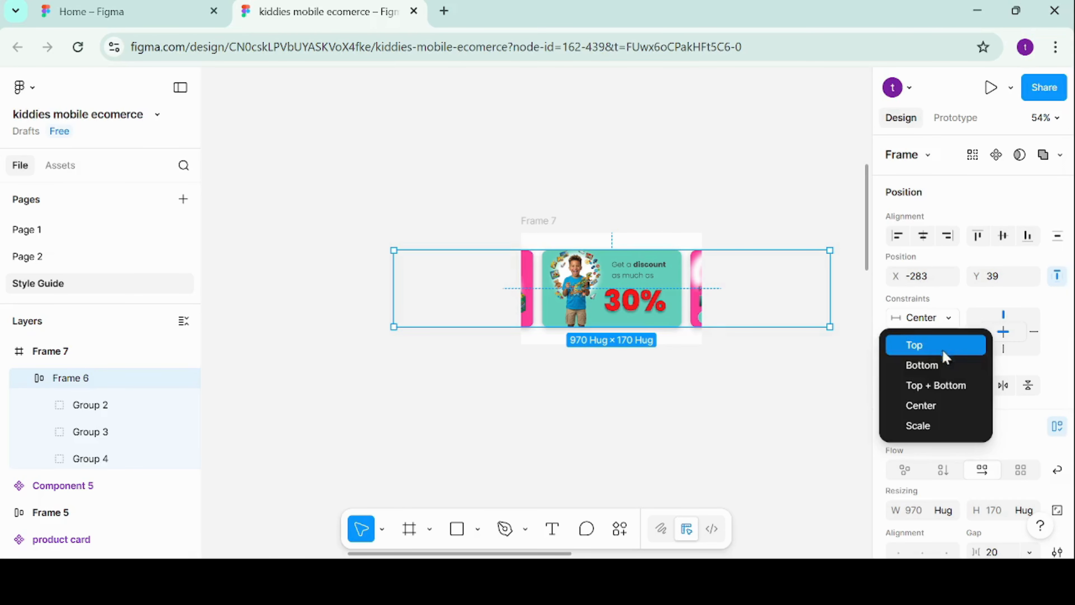
{"action": "left_click", "coordinate": [937, 407]}
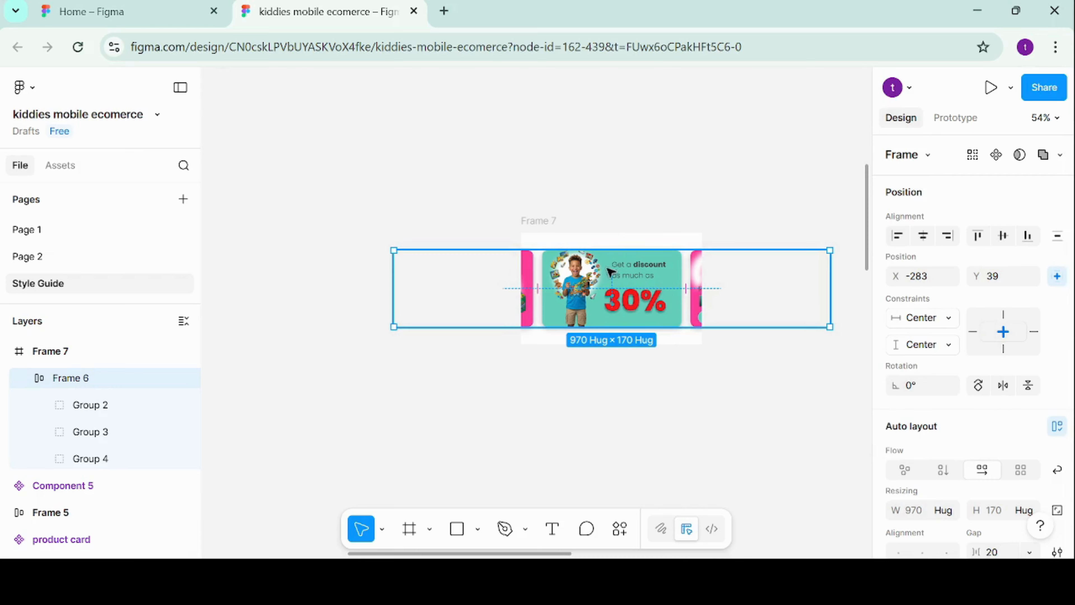
{"action": "left_click", "coordinate": [736, 405]}
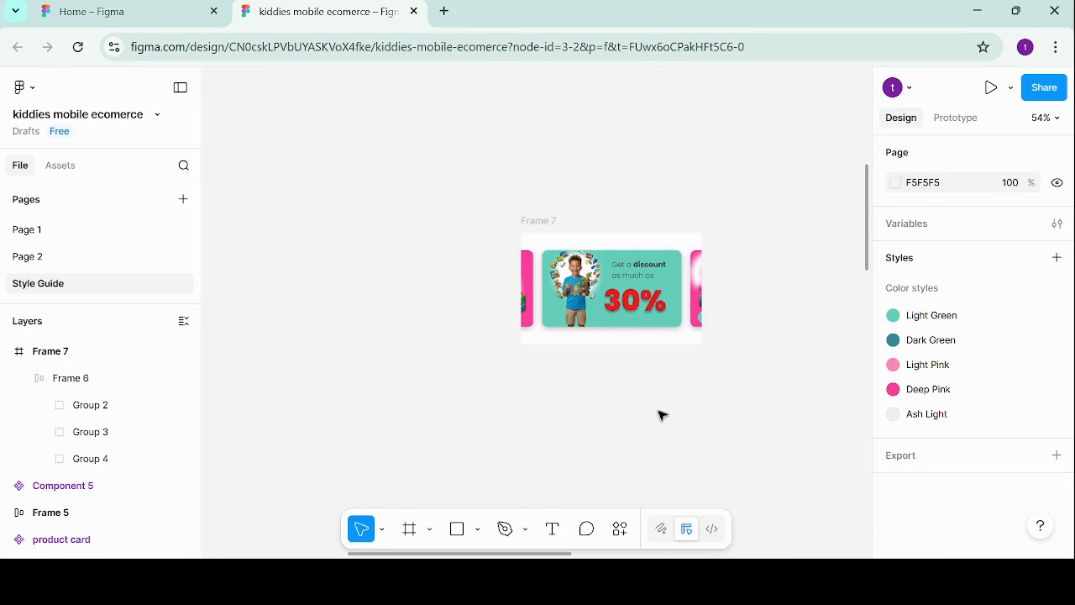
- Duplicate the 402 × 248 frame containing the banner row
{"action": "left_click", "coordinate": [536, 220]}
{"action": "key", "text": "ctrl+d"}
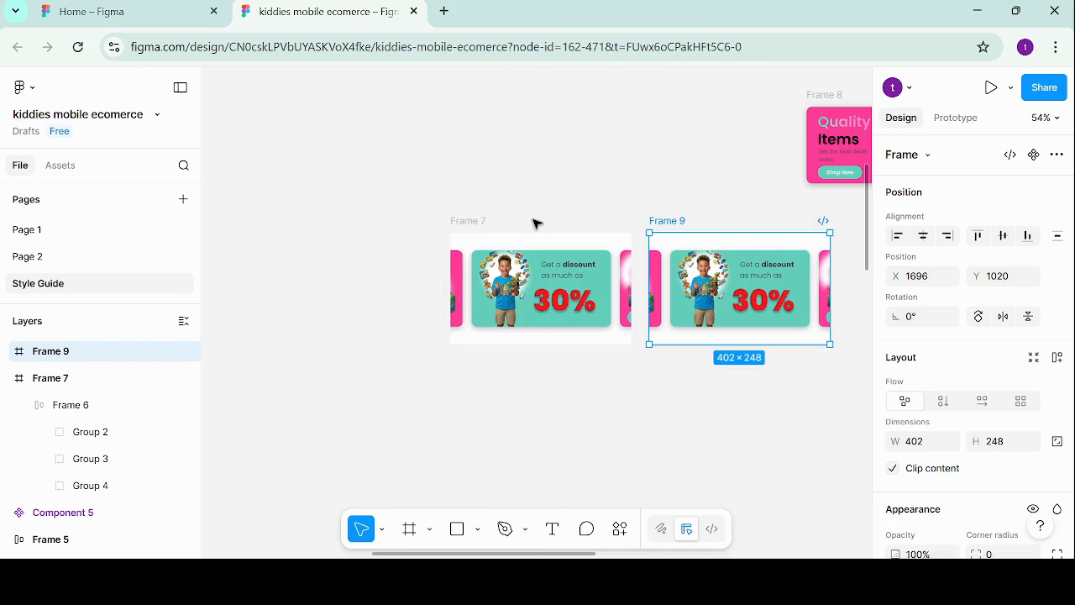
- Duplicate the banner frame once more and move both copies beneath the original frame
{"action": "key", "text": "ctrl+d"}
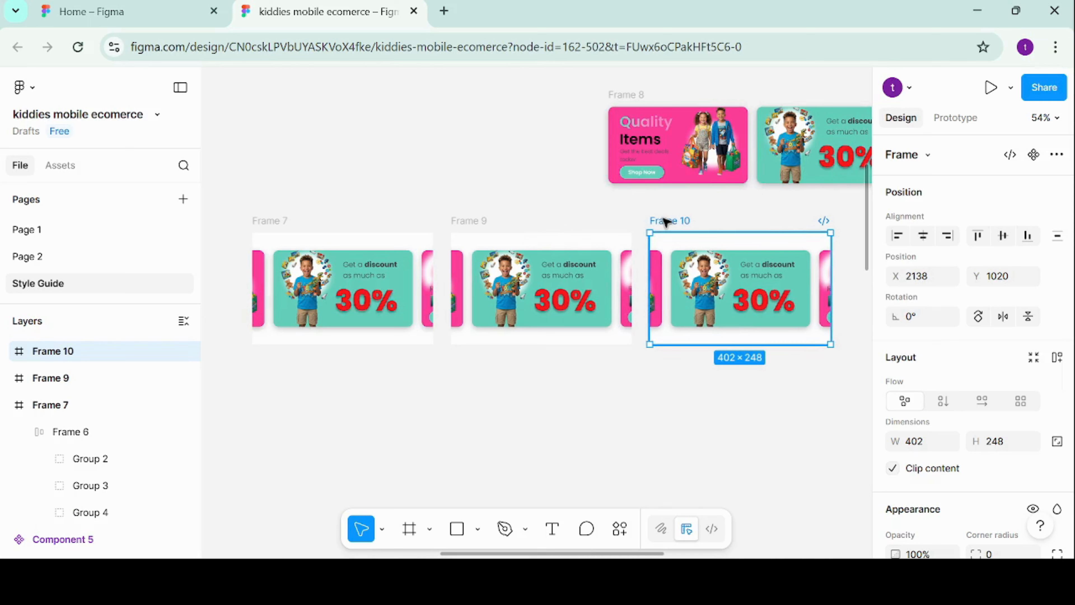
{"action": "left_click_drag", "start_coordinate": [666, 219], "coordinate": [272, 444]}
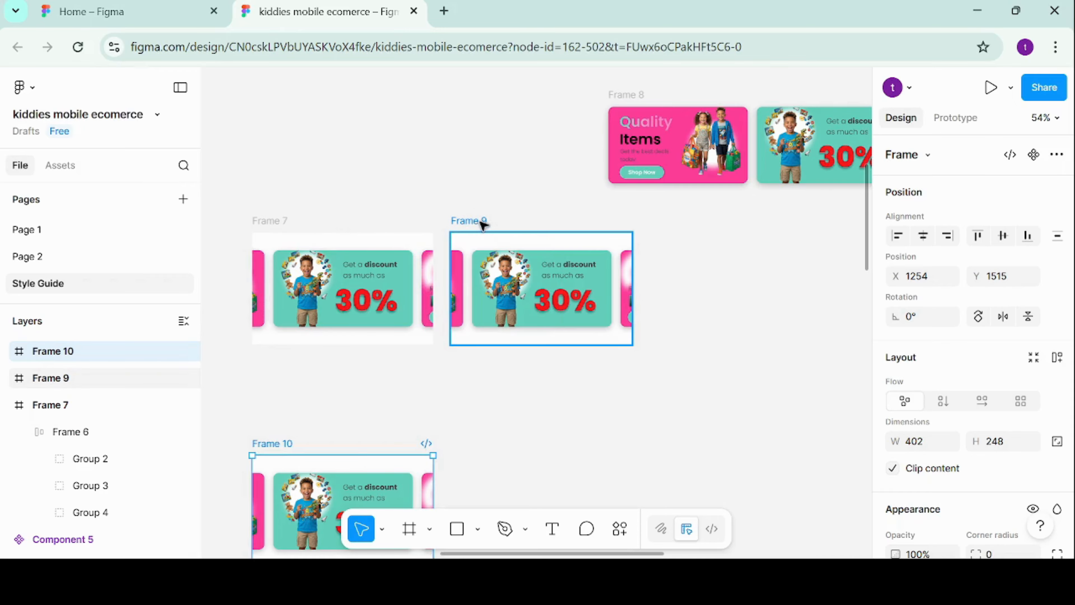
{"action": "left_click_drag", "start_coordinate": [482, 223], "coordinate": [276, 350]}
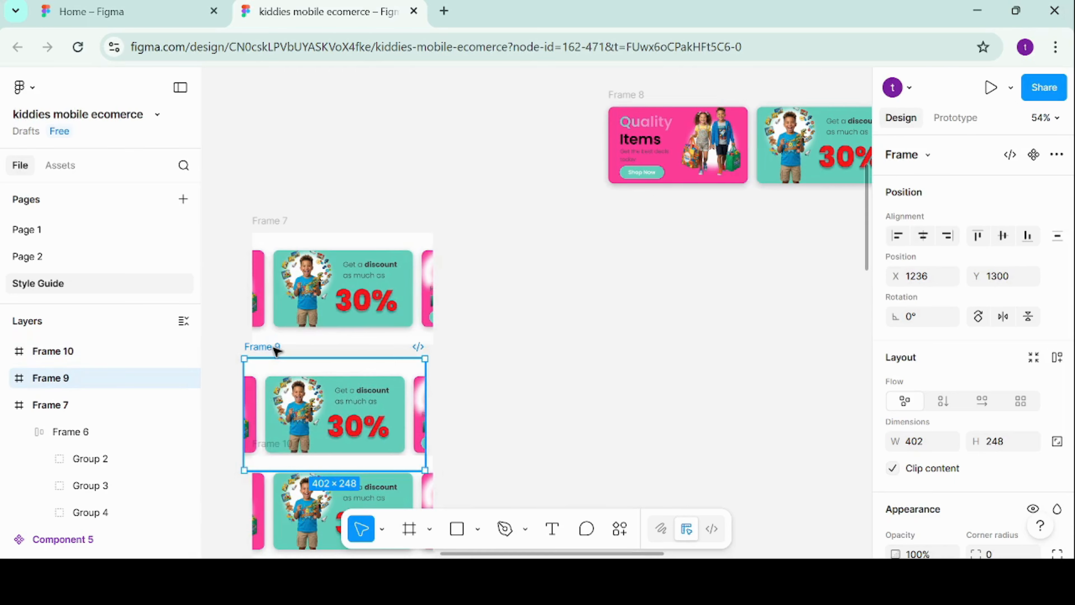
{"action": "scroll", "coordinate": [273, 350], "scroll_direction": "left", "scroll_amount": 3}
{"action": "scroll", "coordinate": [273, 351], "scroll_direction": "down", "scroll_amount": 5}
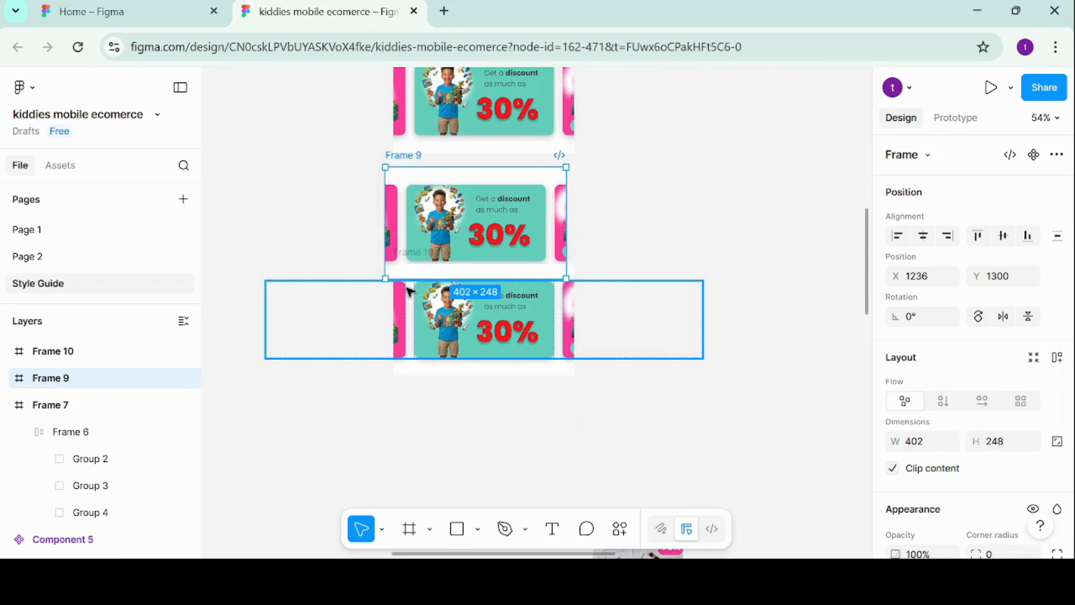
{"action": "left_click", "coordinate": [410, 292]}
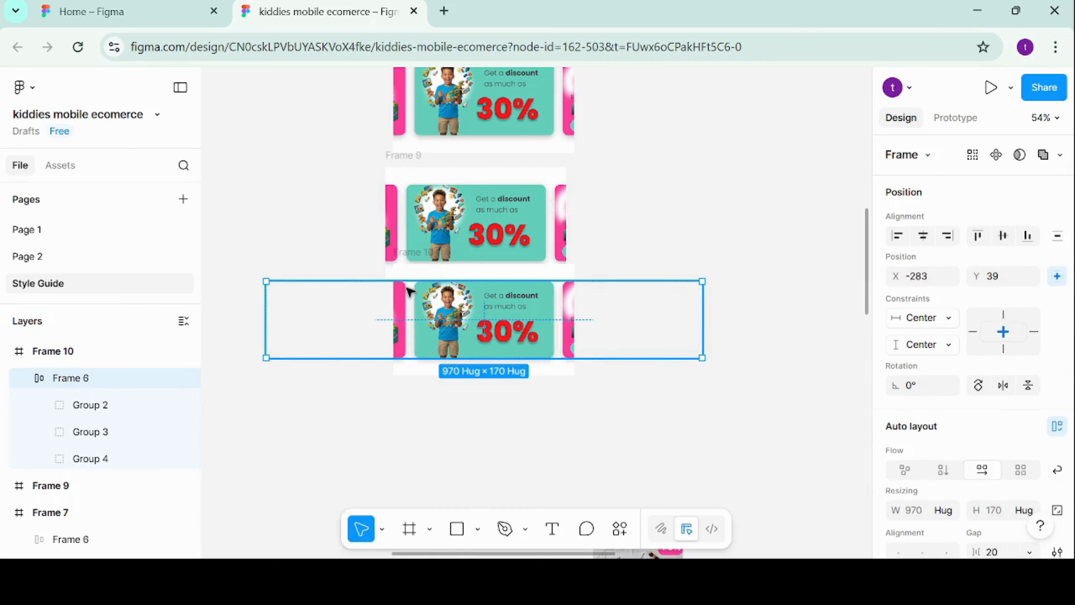
{"action": "left_click", "coordinate": [683, 249]}
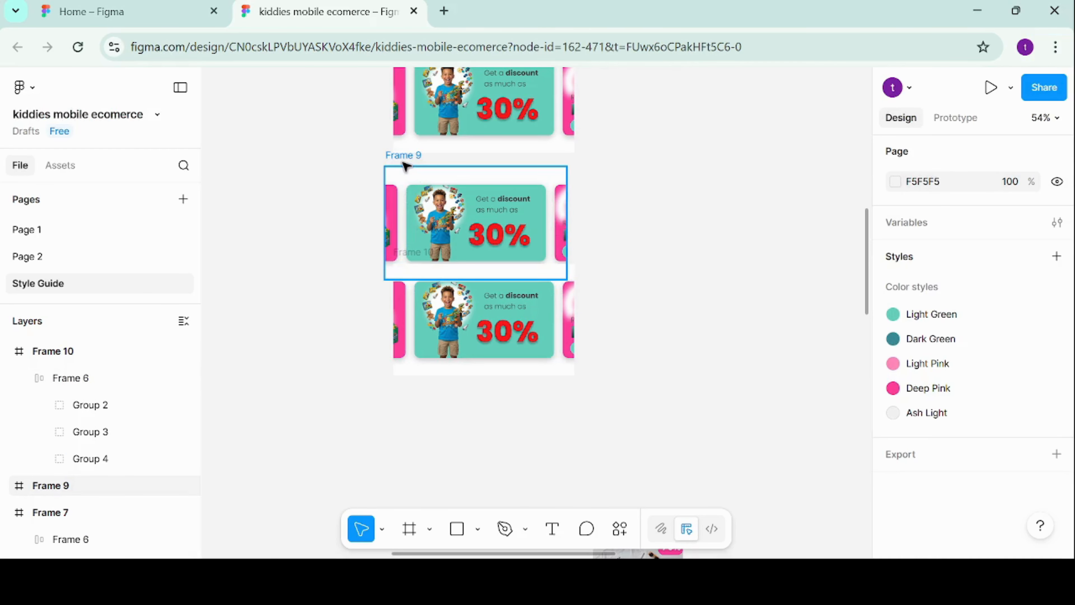
- Stack the copies in a column under Frame 7 at X 1254, with Frame 10 at Y 1440 and Frame 9 at Y 1842
{"action": "left_click_drag", "start_coordinate": [406, 166], "coordinate": [411, 448]}
{"action": "left_click_drag", "start_coordinate": [396, 247], "coordinate": [401, 214]}
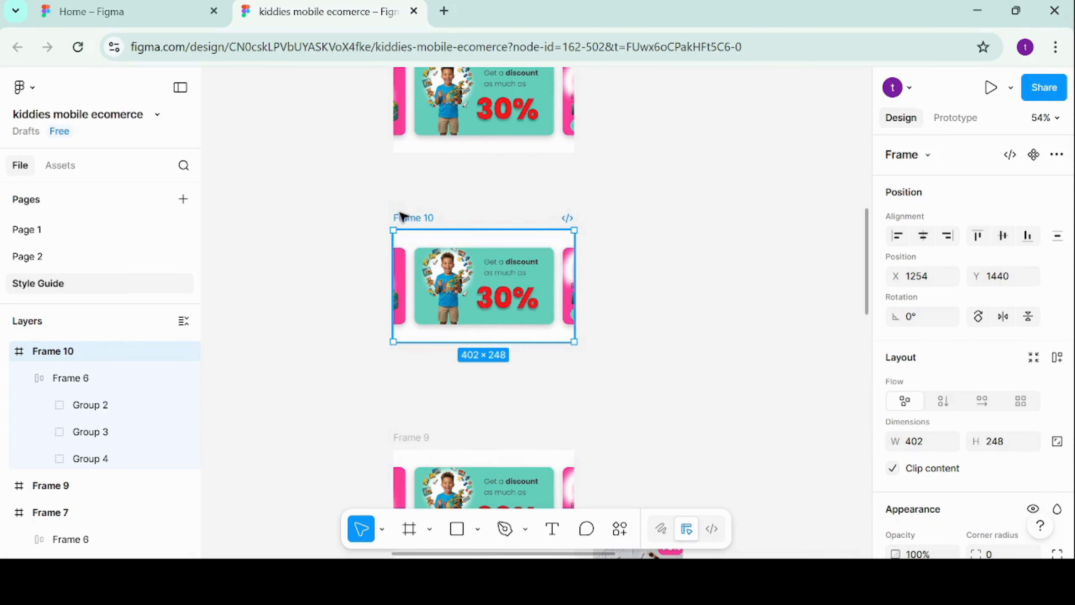
{"action": "left_click_drag", "start_coordinate": [412, 448], "coordinate": [408, 406]}
{"action": "scroll", "coordinate": [663, 345], "scroll_direction": "up", "scroll_amount": 3}
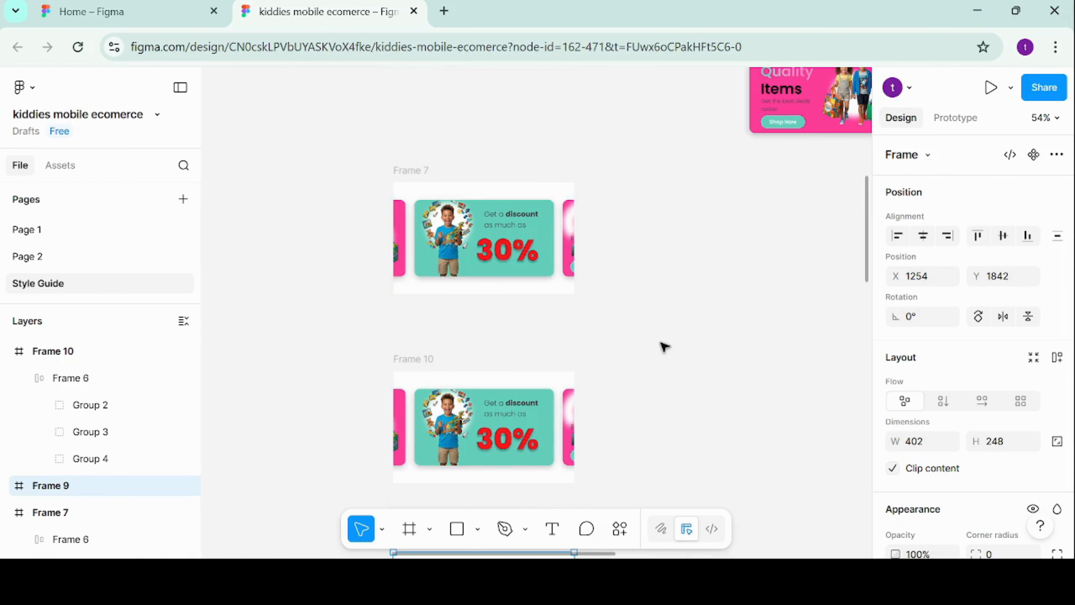
{"action": "scroll", "coordinate": [439, 341], "scroll_direction": "down", "scroll_amount": 1}
{"action": "scroll", "coordinate": [439, 341], "scroll_direction": "down", "scroll_amount": 1}
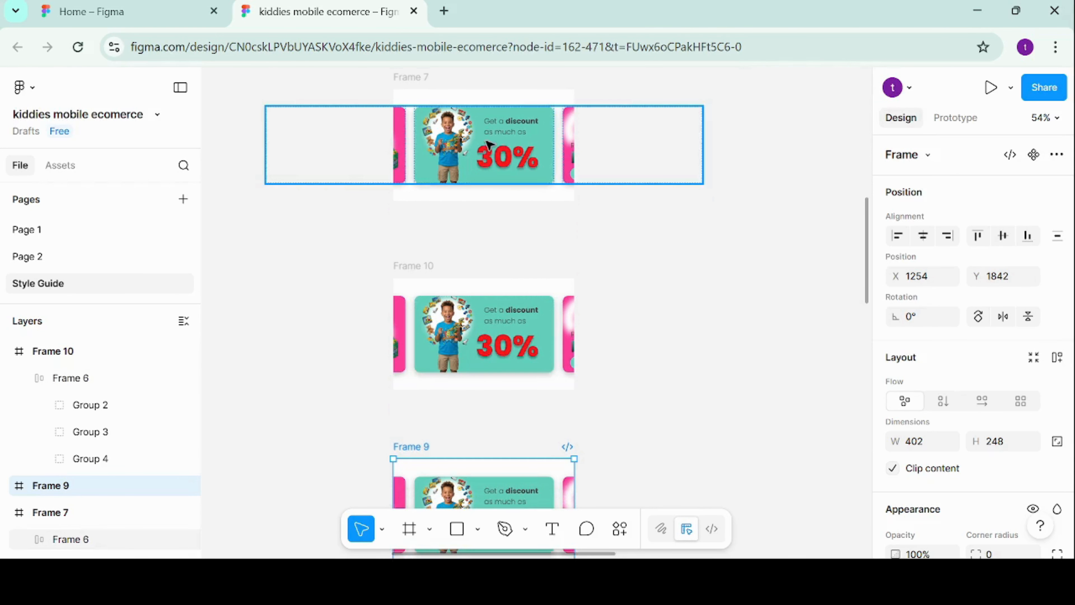
- Shift the nested banner row in Frame 10 to X 21 so the Quality Items banner is the main slide
{"action": "left_click", "coordinate": [469, 362]}
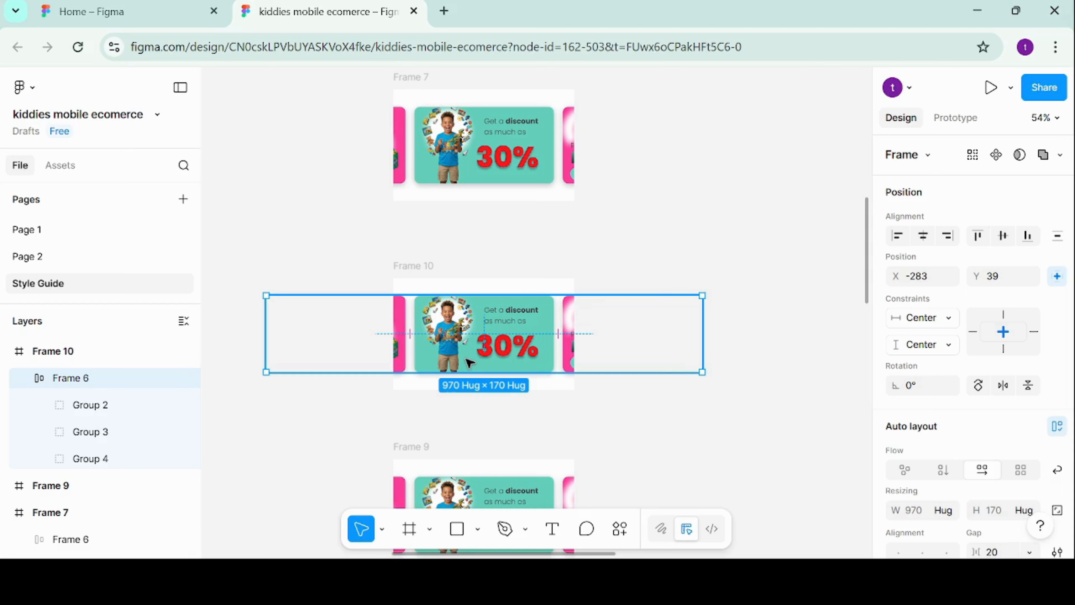
{"action": "key", "text": "Right"}
{"action": "key", "text": "Right"}
{"action": "key", "text": "Right"}
{"action": "key", "text": "Right"}
{"action": "key", "text": "Right"}
{"action": "key", "text": "Right"}
{"action": "key", "text": "Right"}
{"action": "key", "text": "Right"}
{"action": "key", "text": "Right"}
{"action": "key", "text": "Right"}
{"action": "key", "text": "Right"}
{"action": "key", "text": "Right"}
{"action": "key", "text": "Right"}
{"action": "key", "text": "Right"}
{"action": "key", "text": "Right"}
{"action": "key", "text": "Right"}
{"action": "key", "text": "Right"}
{"action": "key", "text": "Right"}
{"action": "key", "text": "Right"}
{"action": "key", "text": "Right"}
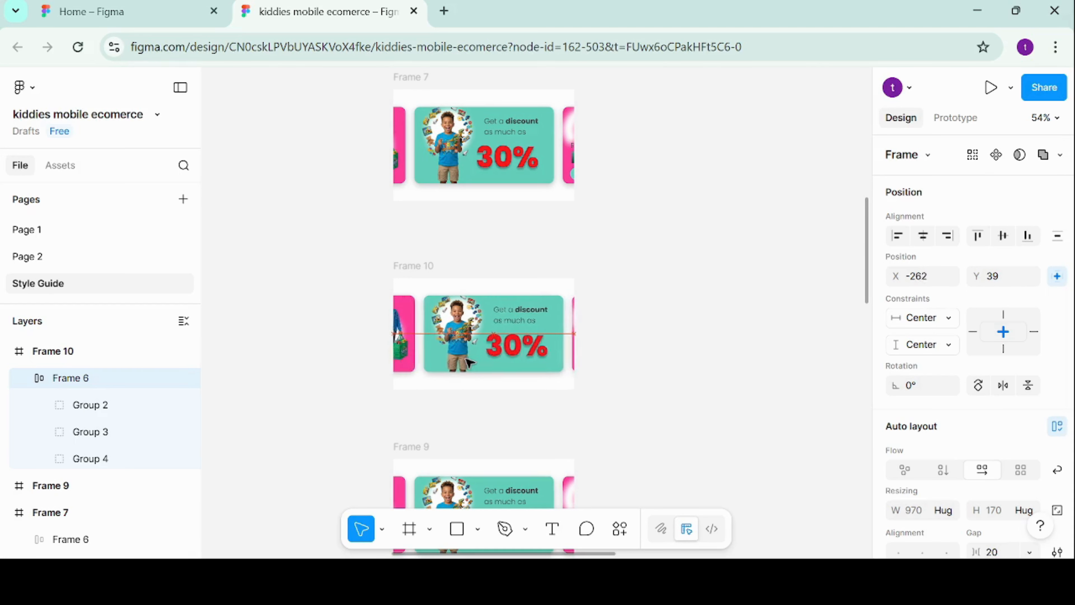
{"action": "key", "text": "Right"}
{"action": "key", "text": "Right"}
{"action": "key", "text": "Right"}
{"action": "key", "text": "Right"}
{"action": "key", "text": "Right"}
{"action": "key", "text": "Right"}
{"action": "key", "text": "Right"}
{"action": "key", "text": "Right"}
{"action": "key", "text": "Right"}
{"action": "key", "text": "Right"}
{"action": "key", "text": "Right"}
{"action": "key", "text": "Right"}
{"action": "key", "text": "Right"}
{"action": "key", "text": "Right"}
{"action": "key", "text": "Right"}
{"action": "key", "text": "Right"}
{"action": "key", "text": "Right"}
{"action": "key", "text": "Right"}
{"action": "key", "text": "Right"}
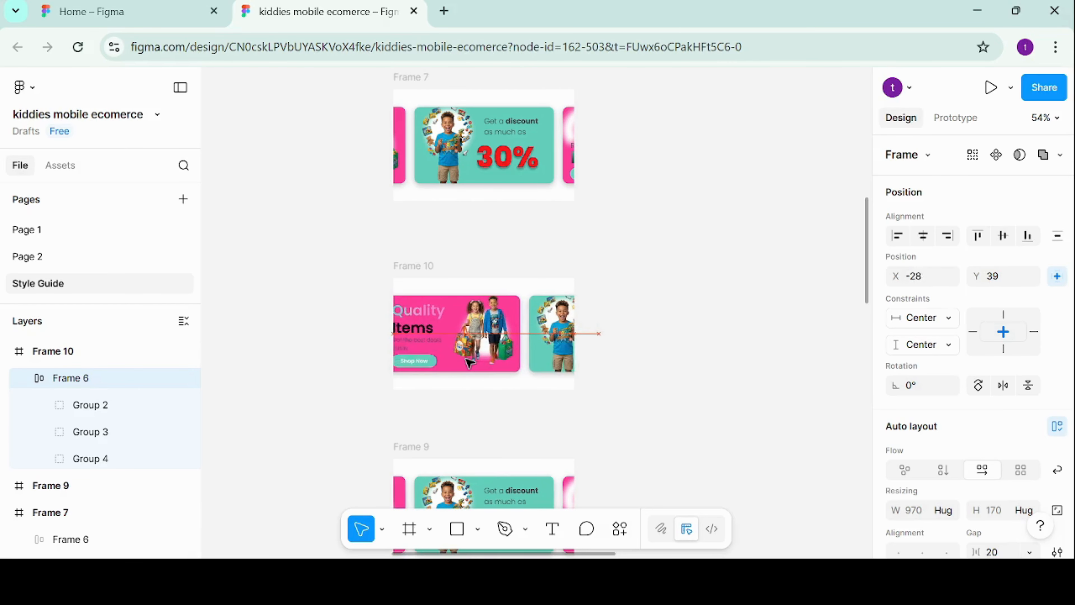
{"action": "key", "text": "shift+Right"}
{"action": "key", "text": "shift+Right"}
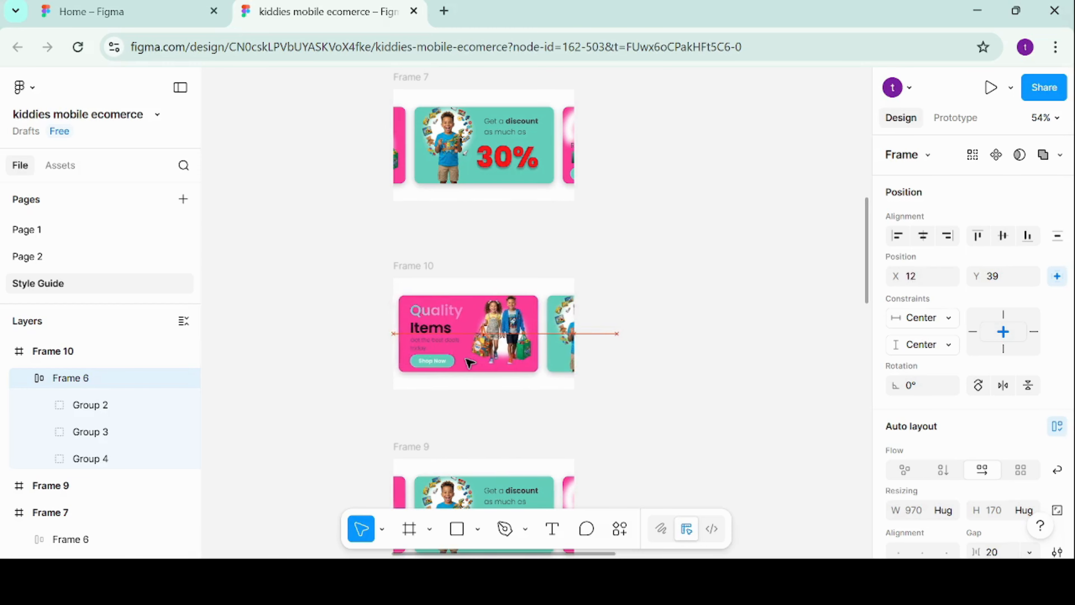
{"action": "key", "text": "Left"}
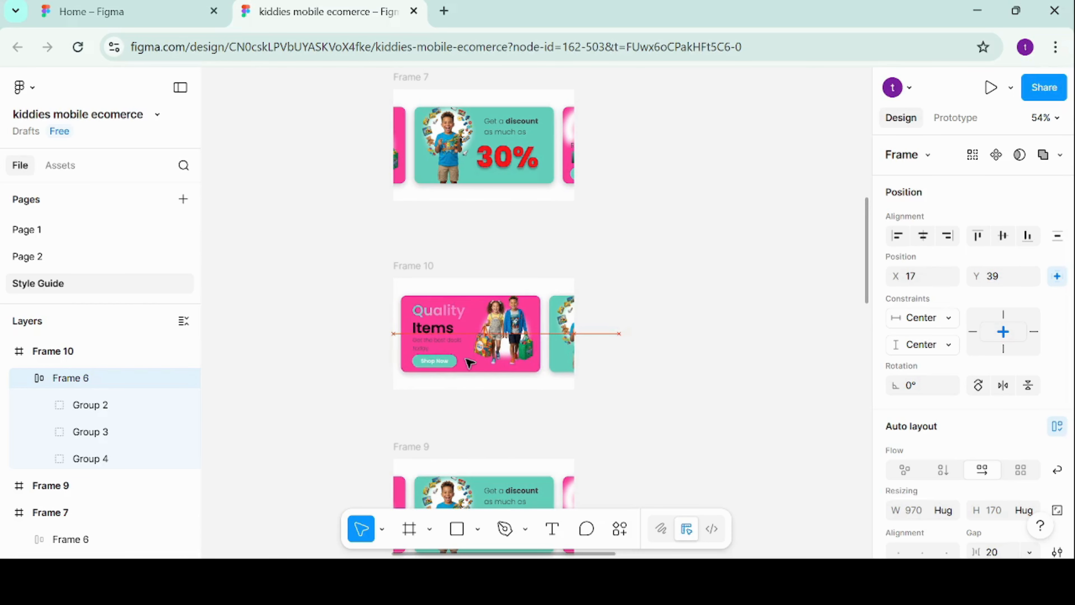
{"action": "key", "text": "Right"}
{"action": "key", "text": "Right"}
{"action": "key", "text": "Right"}
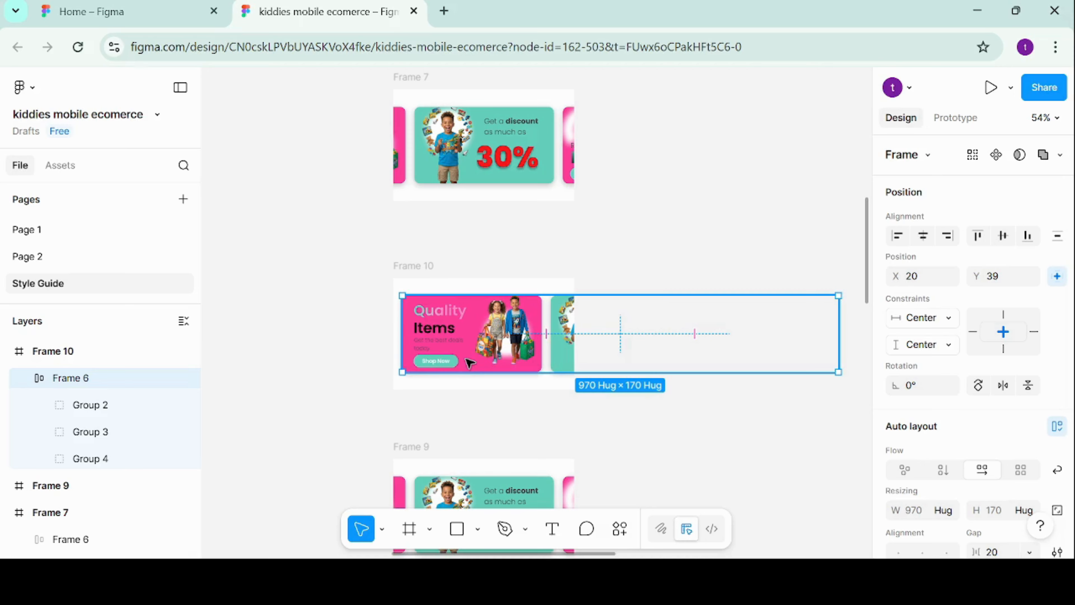
{"action": "key", "text": "Right"}
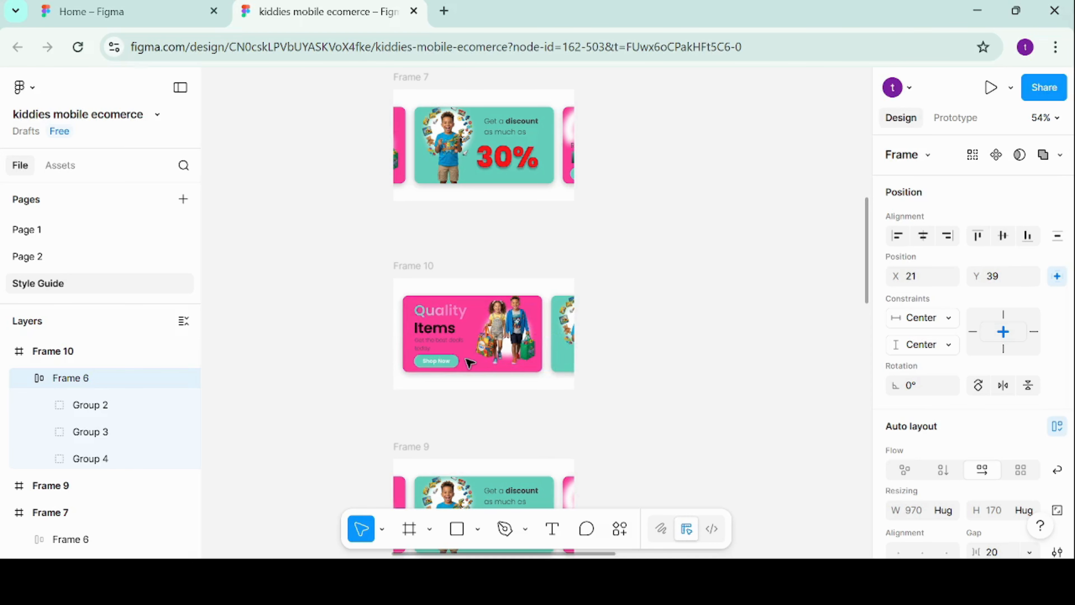
- Shift the nested banner row in Frame 9 until the Refer and Earn banner fits fully inside the frame
{"action": "scroll", "coordinate": [483, 403], "scroll_direction": "down", "scroll_amount": 5}
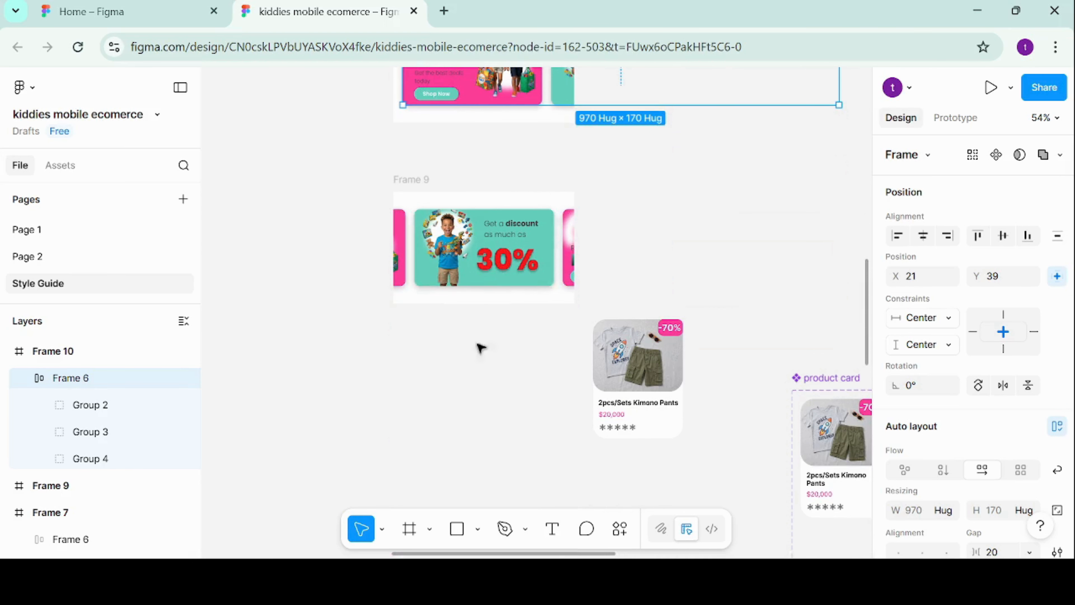
{"action": "left_click", "coordinate": [481, 243]}
{"action": "key", "text": "Left"}
{"action": "key", "text": "Left"}
{"action": "key", "text": "Left"}
{"action": "key", "text": "Left"}
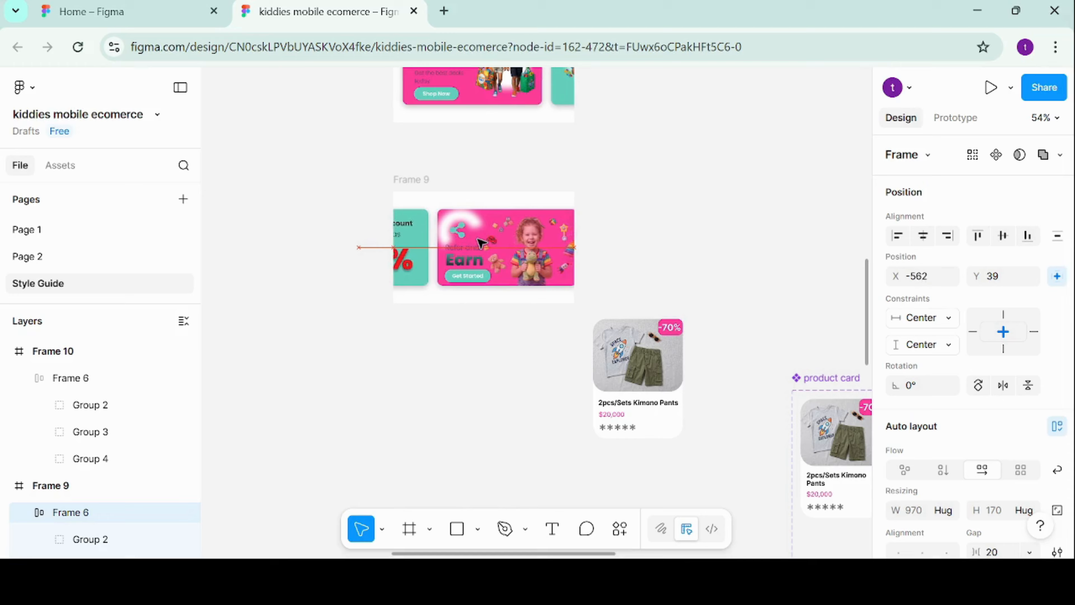
{"action": "left_click_drag", "start_coordinate": [478, 240], "coordinate": [478, 241]}
{"action": "left_click", "coordinate": [737, 230]}
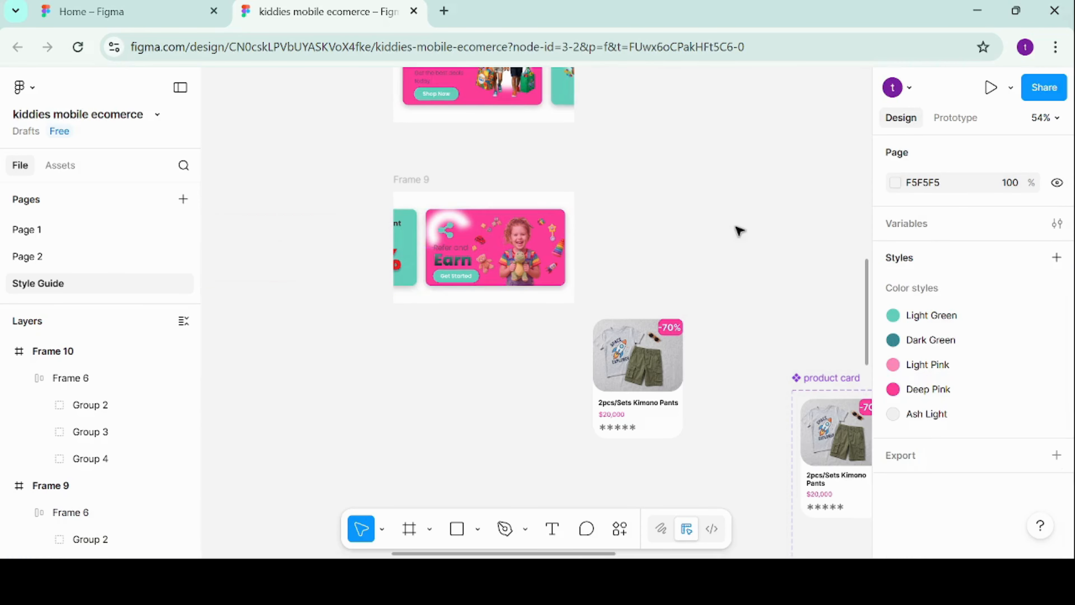
- Compare the banner positions across the three stacked carousel frames
{"action": "scroll", "coordinate": [737, 230], "scroll_direction": "up", "scroll_amount": 6}
{"action": "scroll", "coordinate": [739, 231], "scroll_direction": "down", "scroll_amount": 3}
{"action": "scroll", "coordinate": [738, 230], "scroll_direction": "down", "scroll_amount": 1}
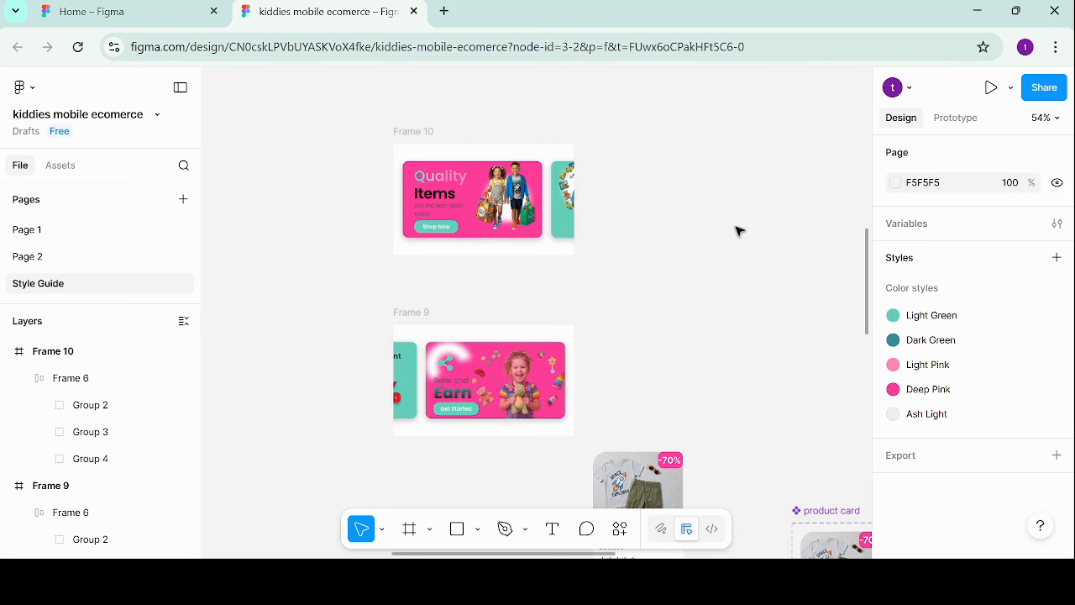
{"action": "scroll", "coordinate": [738, 231], "scroll_direction": "up", "scroll_amount": 4}
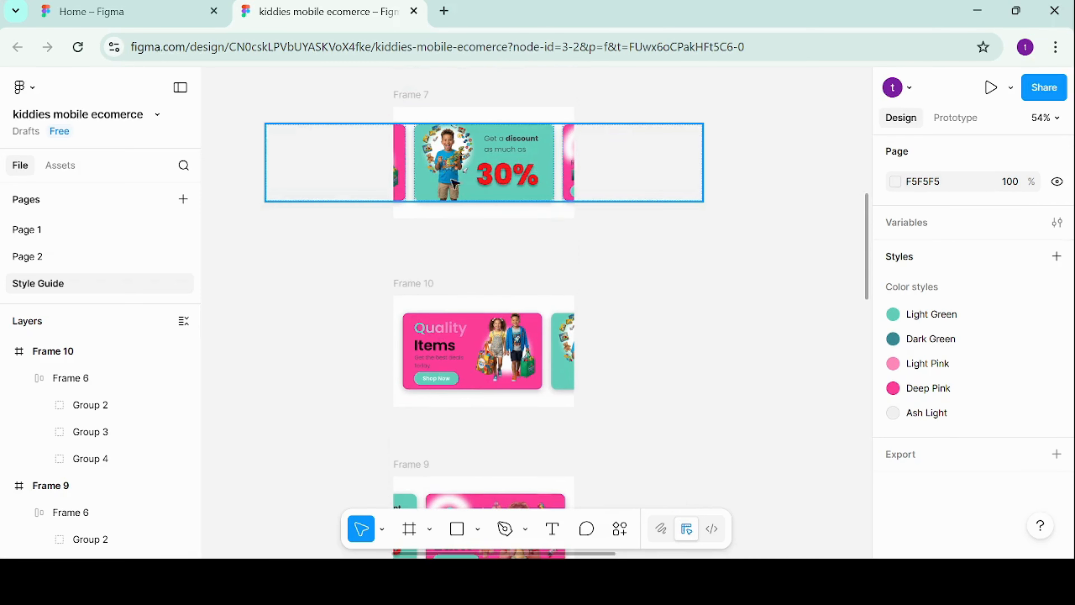
{"action": "scroll", "coordinate": [552, 244], "scroll_direction": "down", "scroll_amount": 2}
{"action": "scroll", "coordinate": [552, 244], "scroll_direction": "down", "scroll_amount": 2}
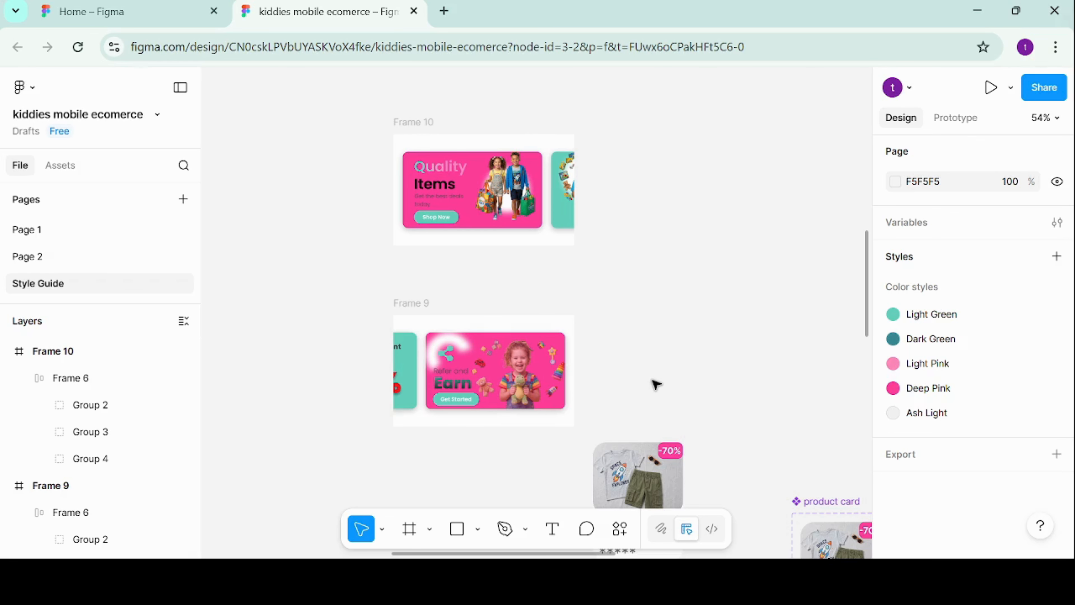
{"action": "scroll", "coordinate": [655, 384], "scroll_direction": "up", "scroll_amount": 5}
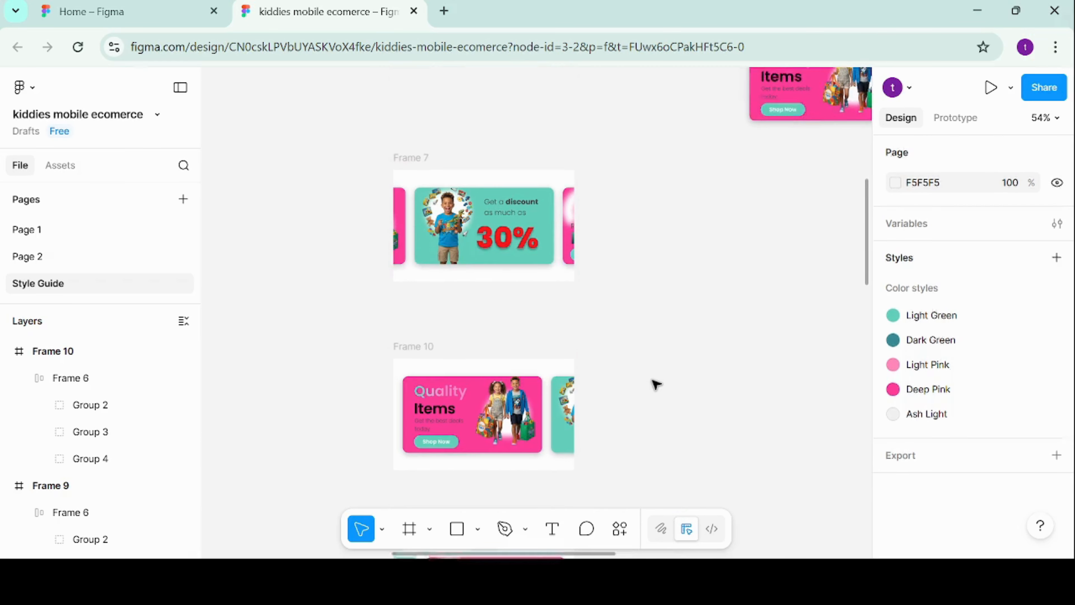
{"action": "scroll", "coordinate": [655, 385], "scroll_direction": "down", "scroll_amount": 2}
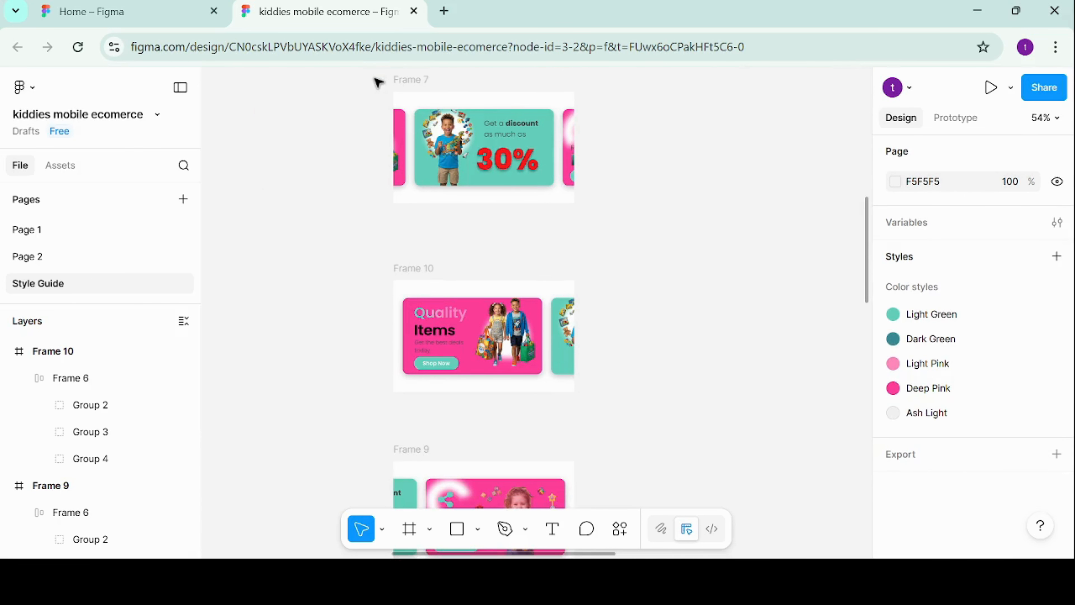
- Combine Frames 7, 10 and 9 into a component set and dismiss the slot property notice
{"action": "left_click_drag", "start_coordinate": [374, 79], "coordinate": [603, 430]}
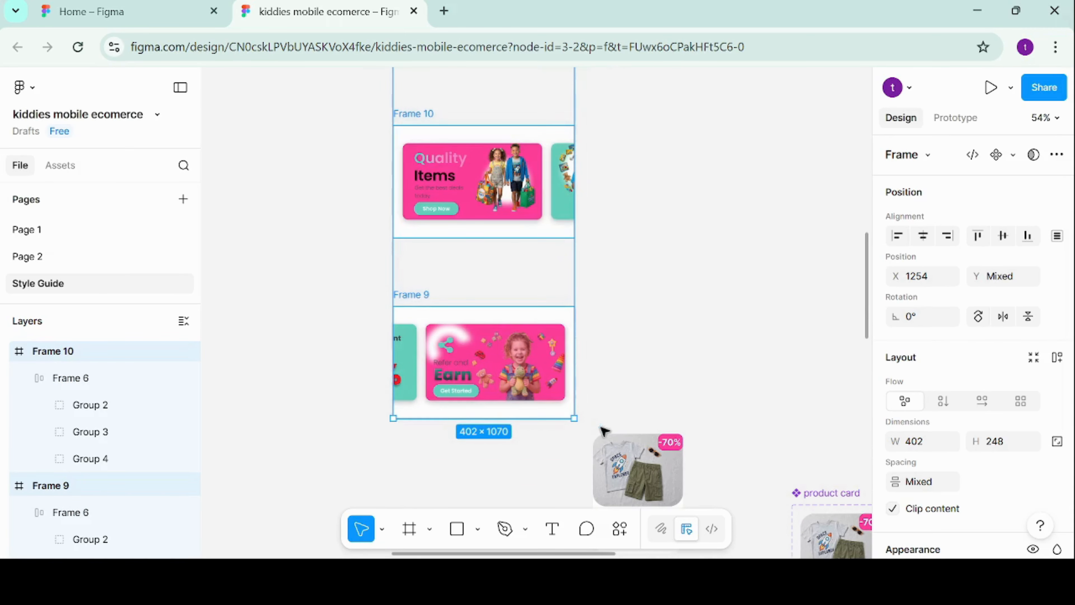
{"action": "scroll", "coordinate": [685, 358], "scroll_direction": "up", "scroll_amount": 5}
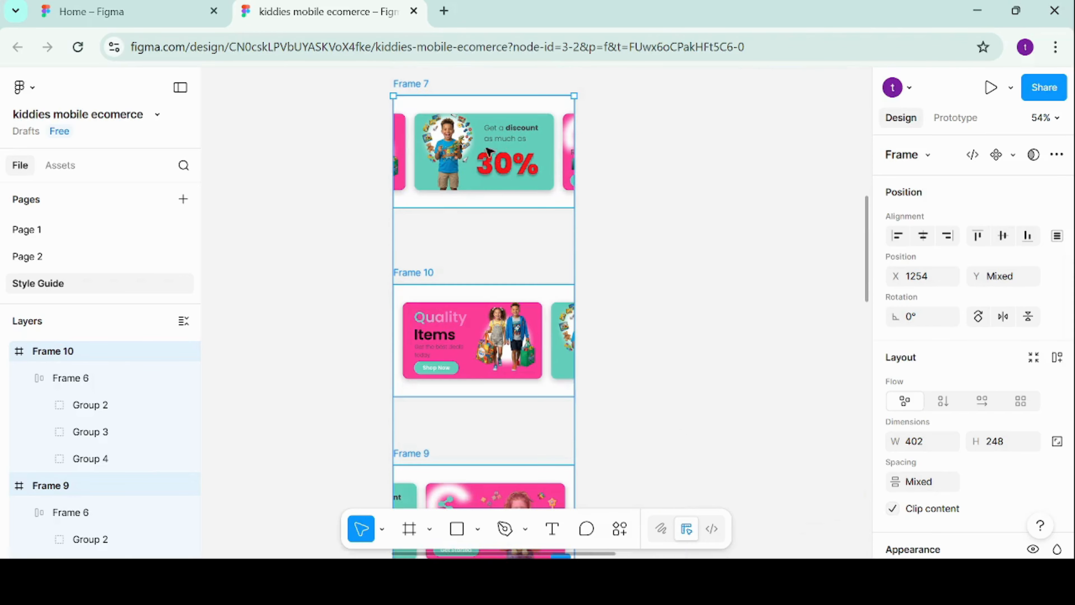
{"action": "left_click", "coordinate": [1013, 156]}
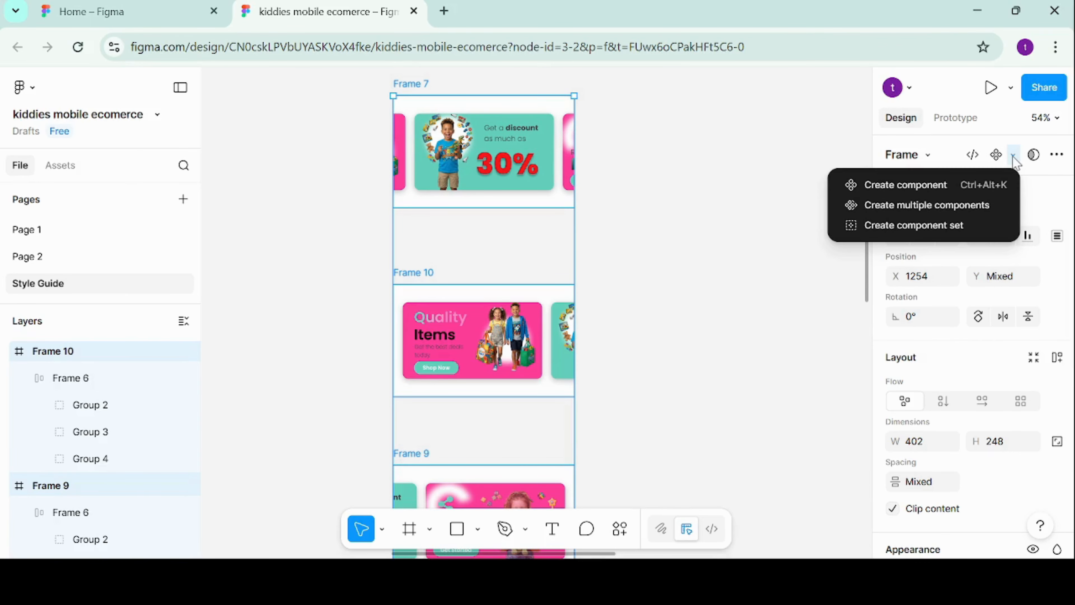
{"action": "left_click", "coordinate": [905, 231]}
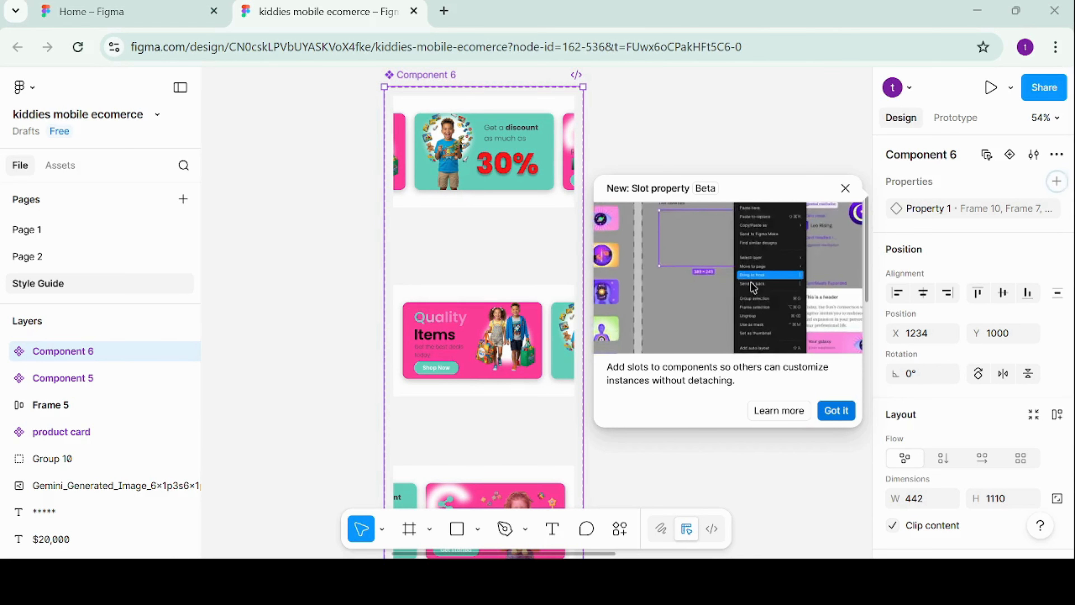
{"action": "left_click", "coordinate": [844, 410]}
- Add a prototype connection from the Frame 7 discount variant to the Frame 10 Quality Items variant
{"action": "scroll", "coordinate": [512, 269], "scroll_direction": "up", "scroll_amount": 2}
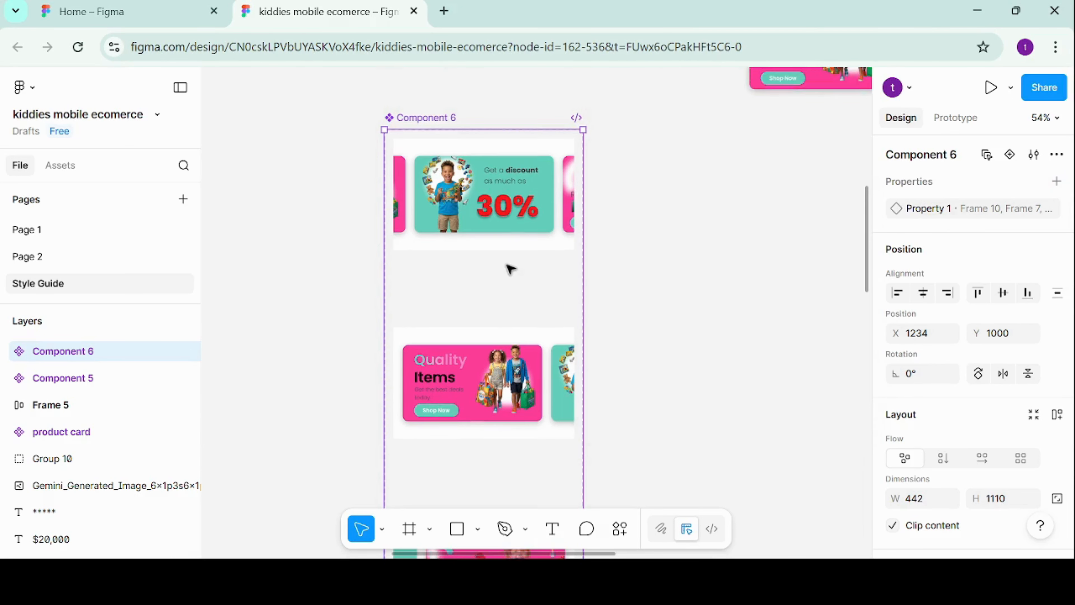
{"action": "scroll", "coordinate": [510, 270], "scroll_direction": "down", "scroll_amount": 1}
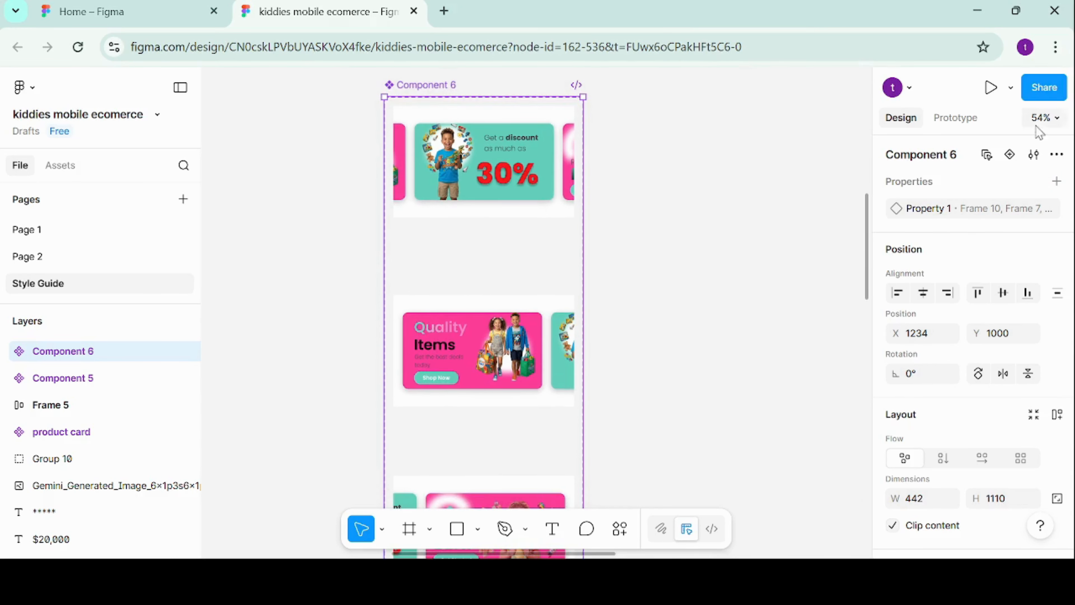
{"action": "left_click", "coordinate": [957, 118]}
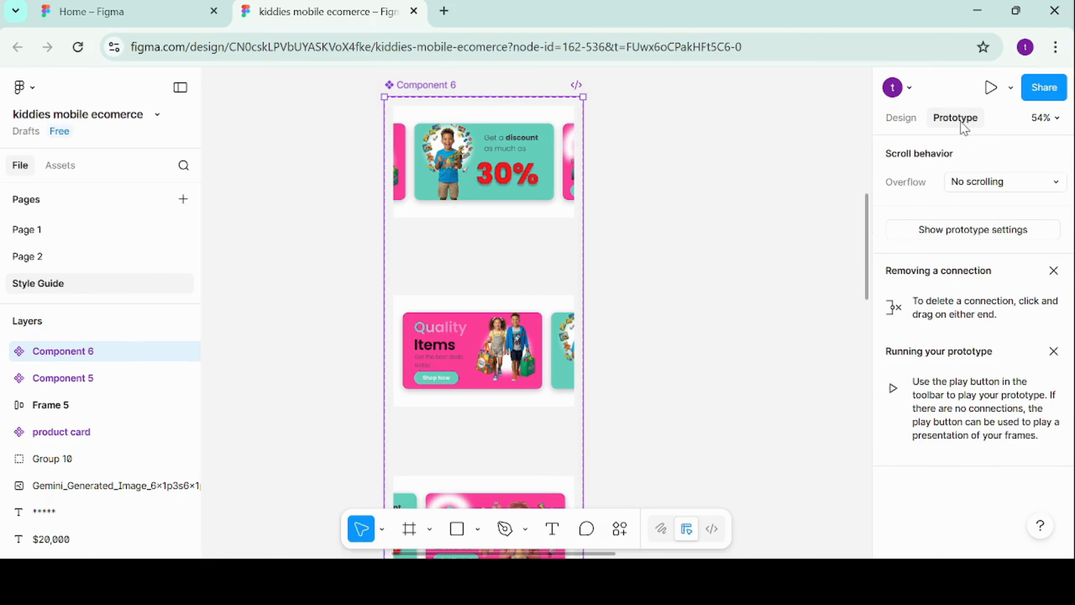
{"action": "left_click", "coordinate": [529, 159]}
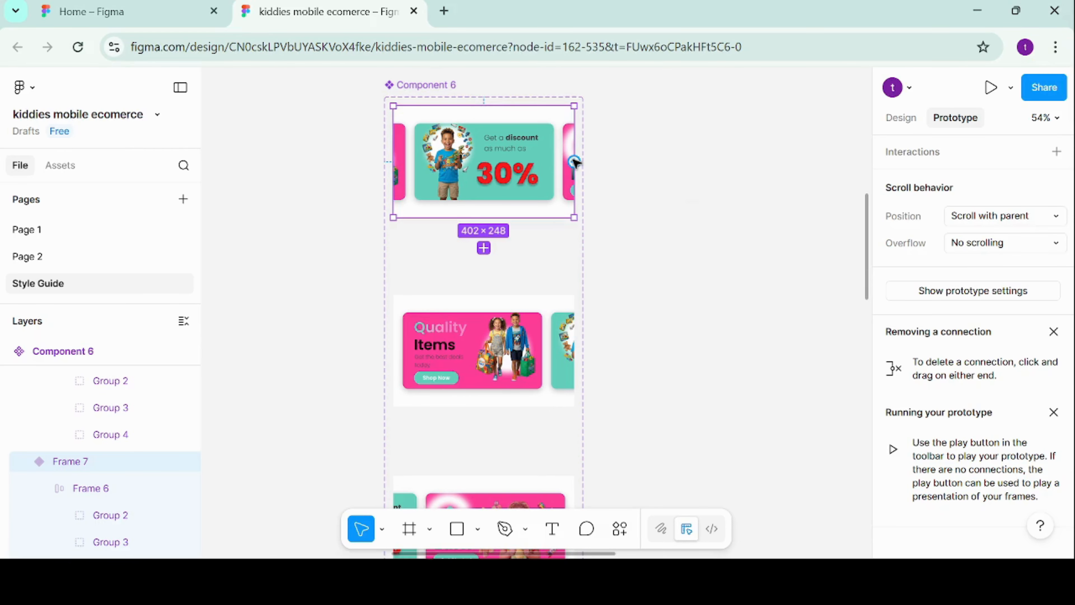
{"action": "left_click_drag", "start_coordinate": [576, 161], "coordinate": [508, 332]}
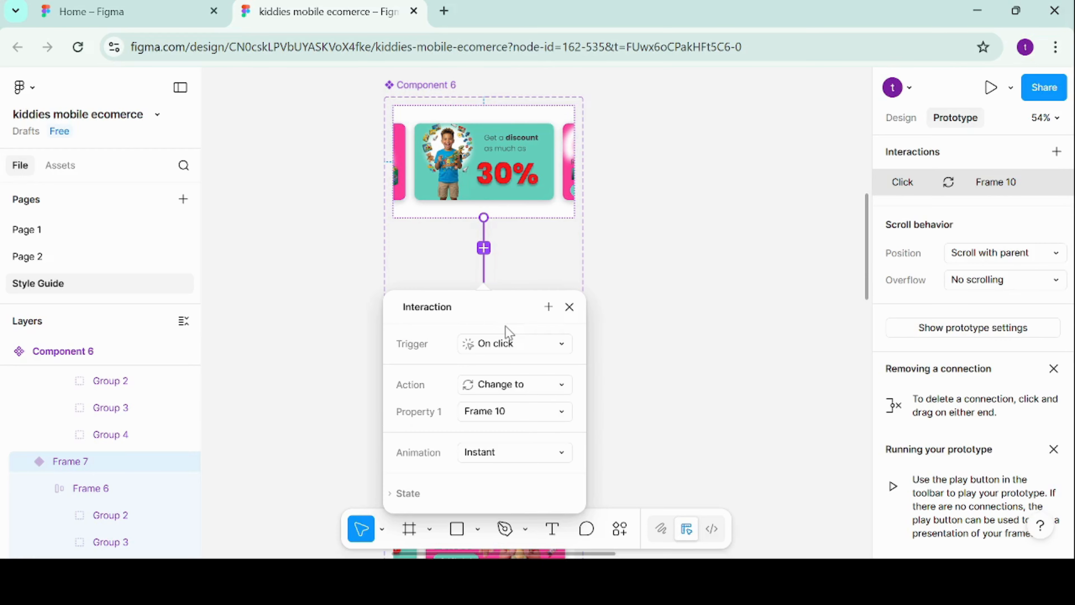
- Set the trigger of the Frame 7 to Frame 10 interaction to On drag
{"action": "left_click", "coordinate": [808, 576]}
{"action": "left_click", "coordinate": [534, 346]}
{"action": "scroll", "coordinate": [534, 344], "scroll_direction": "down", "scroll_amount": 1}
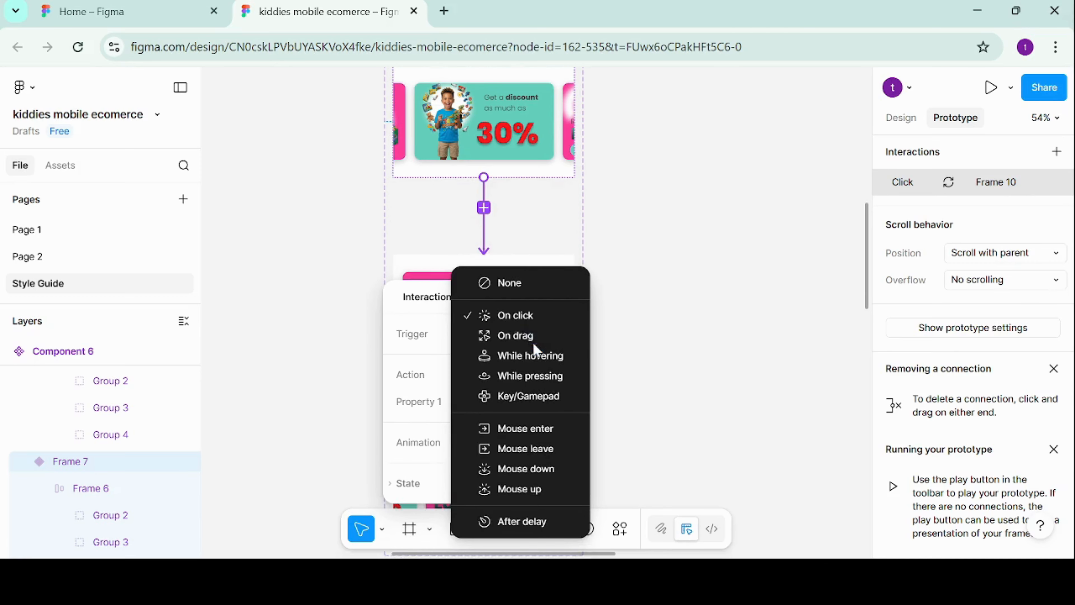
{"action": "left_click", "coordinate": [516, 335]}
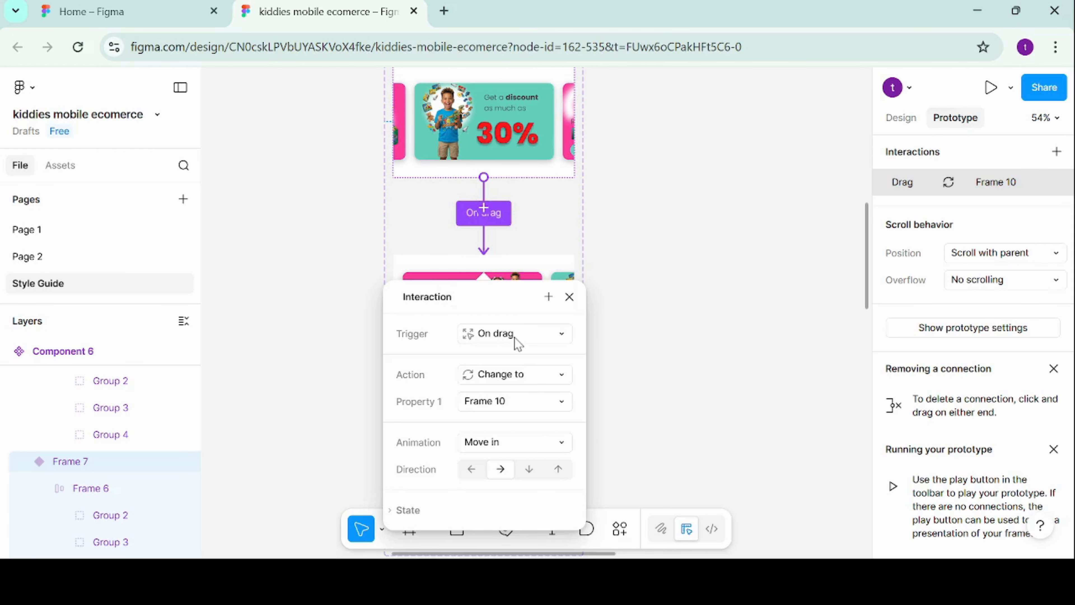
- Set the Move in direction of the Frame 7 to Frame 10 drag interaction to Left and close its settings
{"action": "scroll", "coordinate": [517, 394], "scroll_direction": "down", "scroll_amount": 2}
{"action": "scroll", "coordinate": [513, 387], "scroll_direction": "down", "scroll_amount": 1}
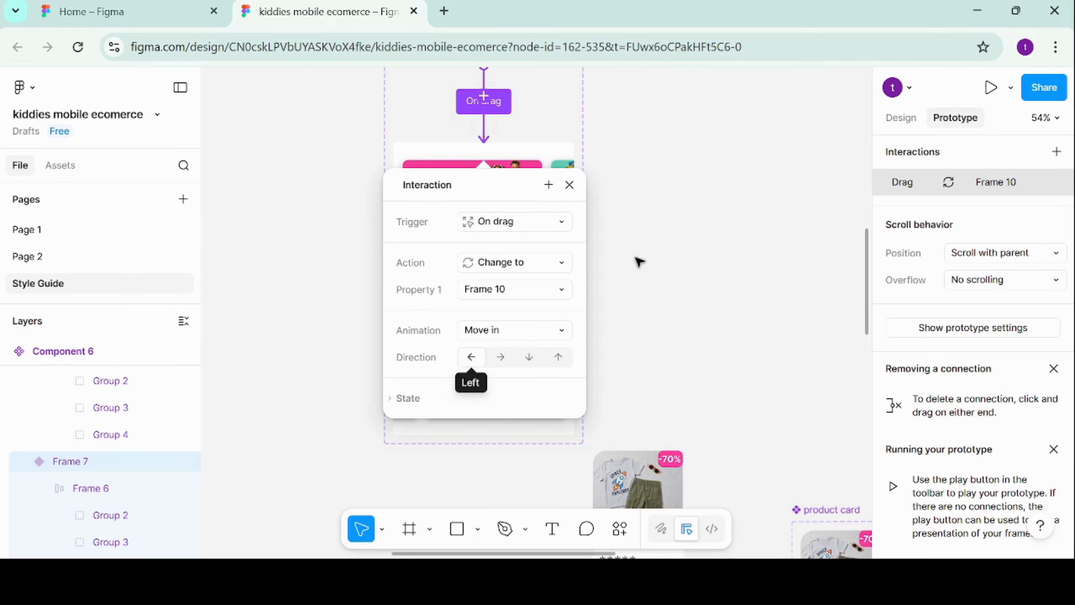
{"action": "left_click", "coordinate": [639, 262]}
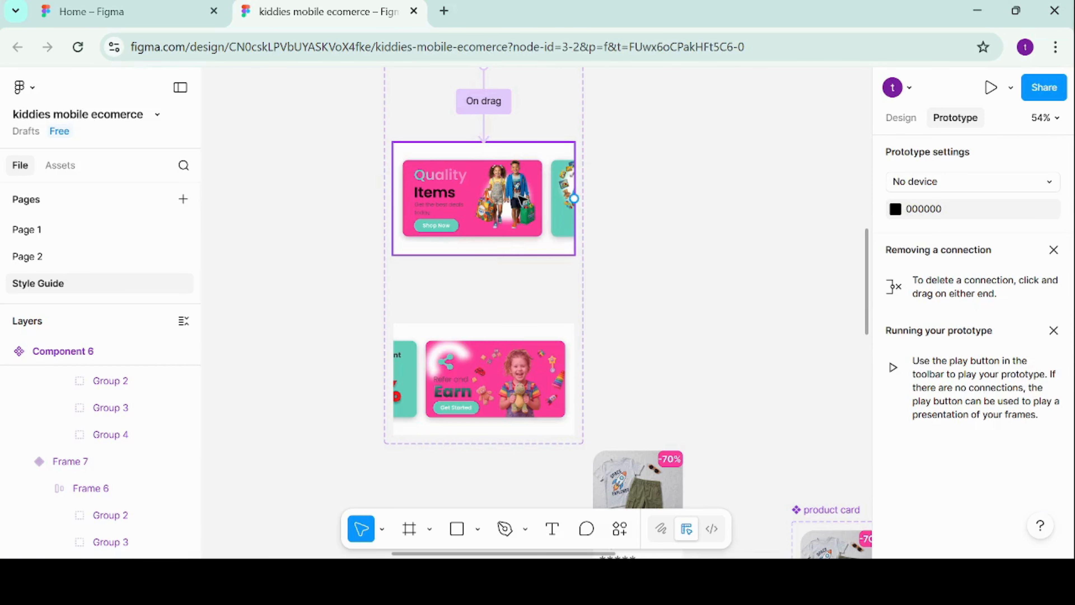
- Connect the Frame 7 discount variant to the Frame 9 Refer and Earn variant with an On drag trigger
{"action": "scroll", "coordinate": [523, 201], "scroll_direction": "up", "scroll_amount": 3}
{"action": "left_click", "coordinate": [569, 135]}
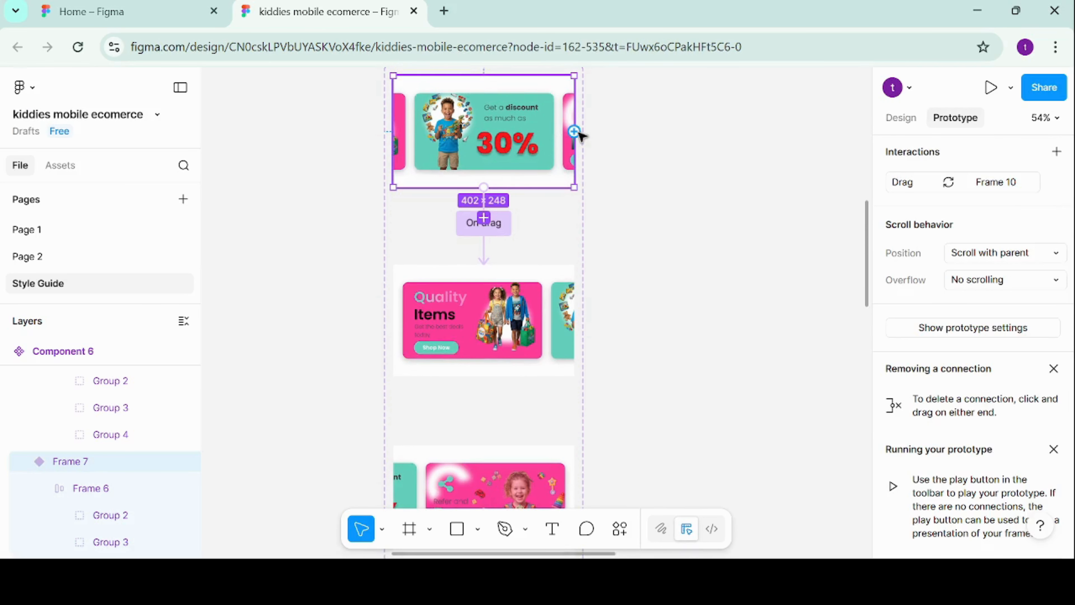
{"action": "left_click_drag", "start_coordinate": [574, 132], "coordinate": [516, 464]}
{"action": "scroll", "coordinate": [519, 444], "scroll_direction": "down", "scroll_amount": 2}
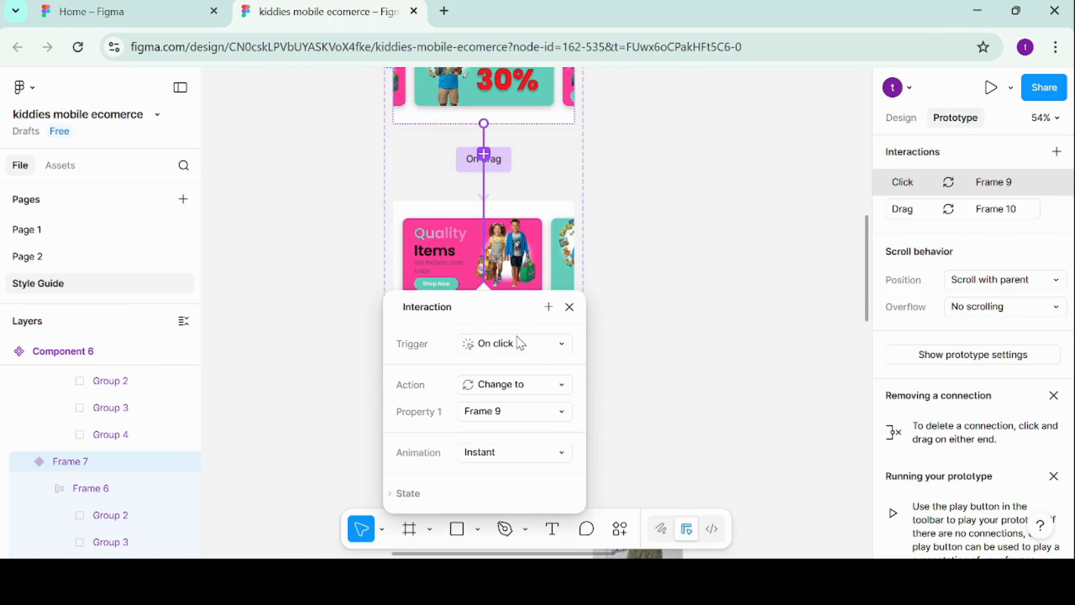
{"action": "left_click", "coordinate": [520, 347]}
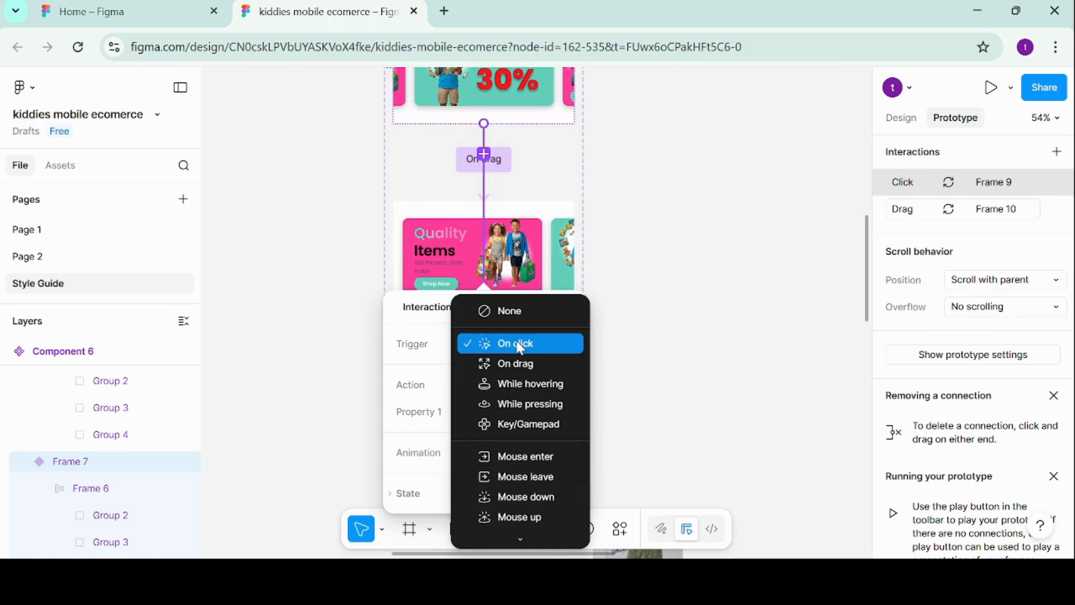
{"action": "left_click", "coordinate": [517, 366]}
{"action": "scroll", "coordinate": [519, 367], "scroll_direction": "down", "scroll_amount": 2}
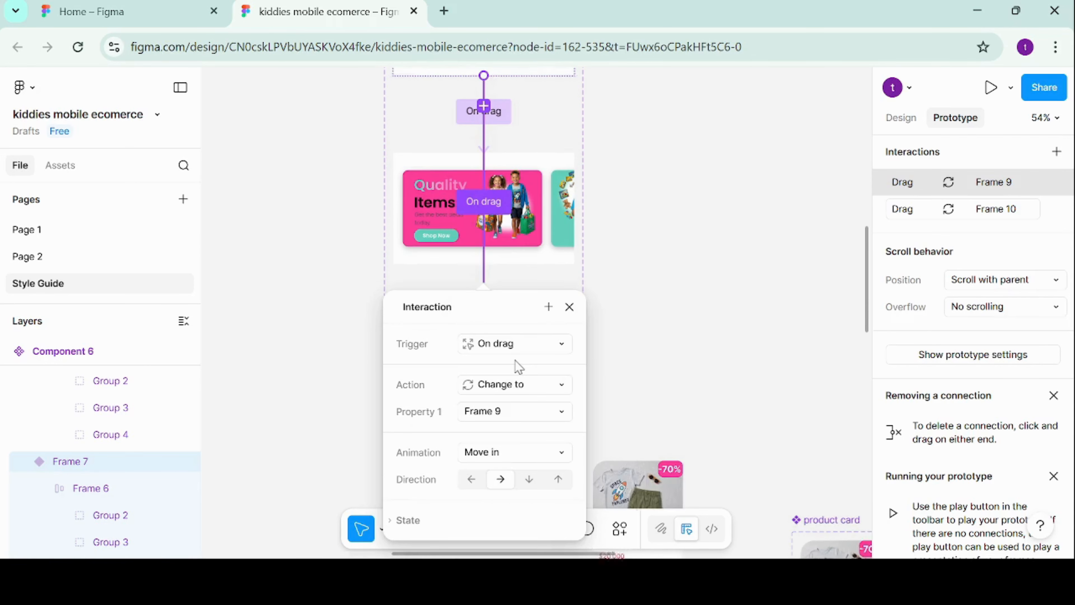
{"action": "left_click", "coordinate": [626, 367]}
- Connect the Frame 10 Quality Items variant back to the Frame 7 discount variant with an On drag trigger
{"action": "scroll", "coordinate": [628, 367], "scroll_direction": "up", "scroll_amount": 3}
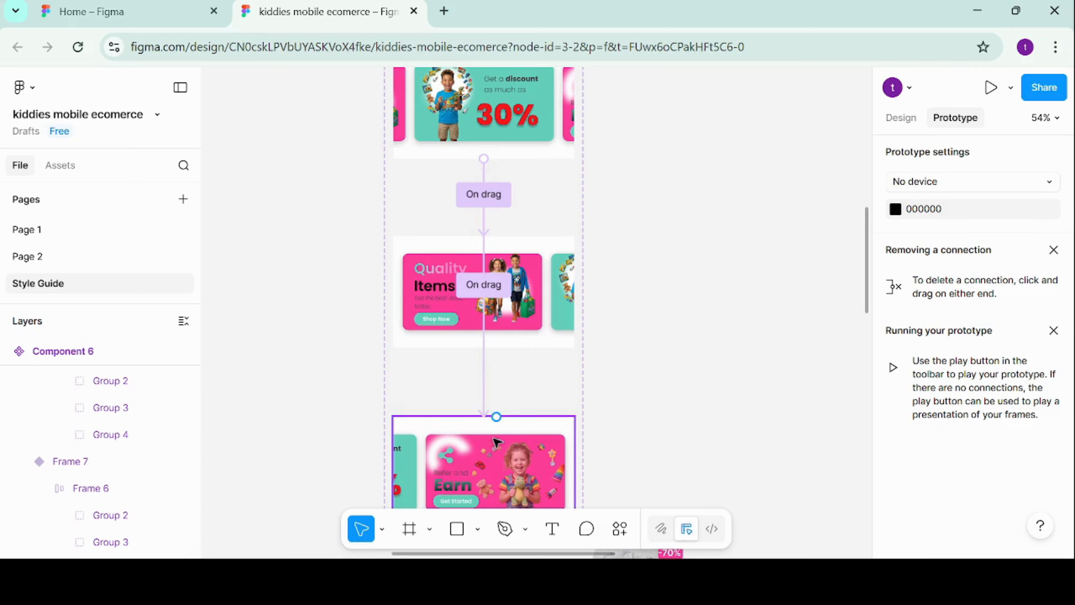
{"action": "left_click", "coordinate": [529, 306]}
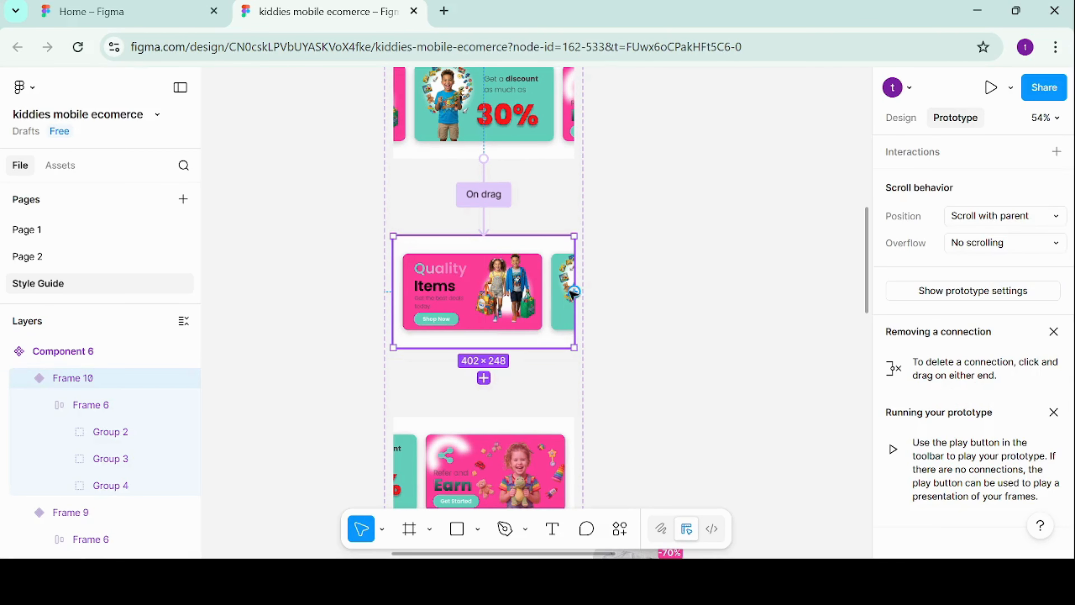
{"action": "left_click_drag", "start_coordinate": [575, 292], "coordinate": [546, 106]}
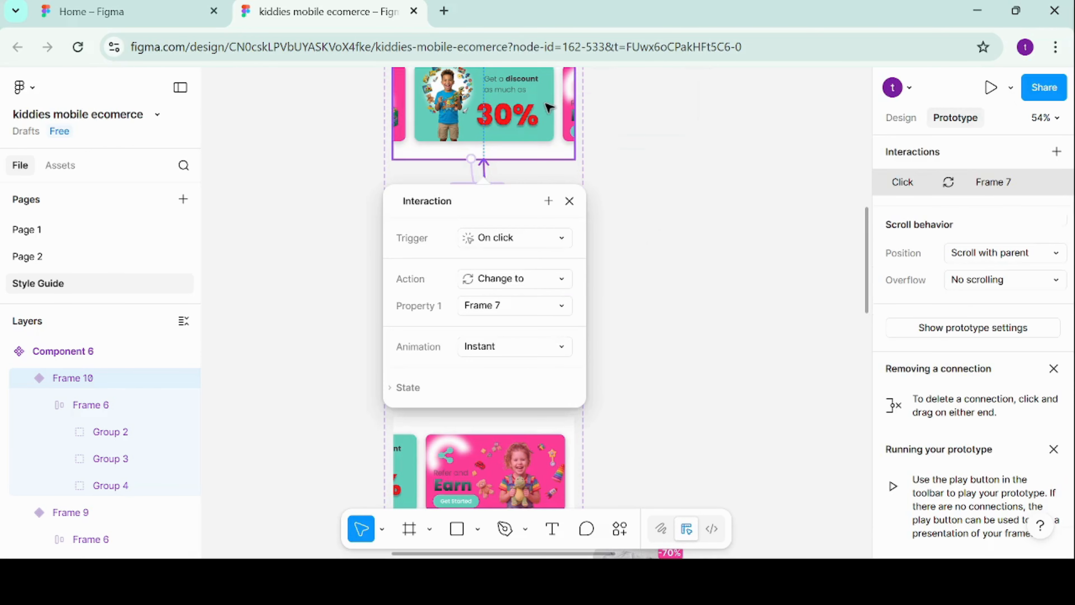
{"action": "left_click", "coordinate": [518, 237]}
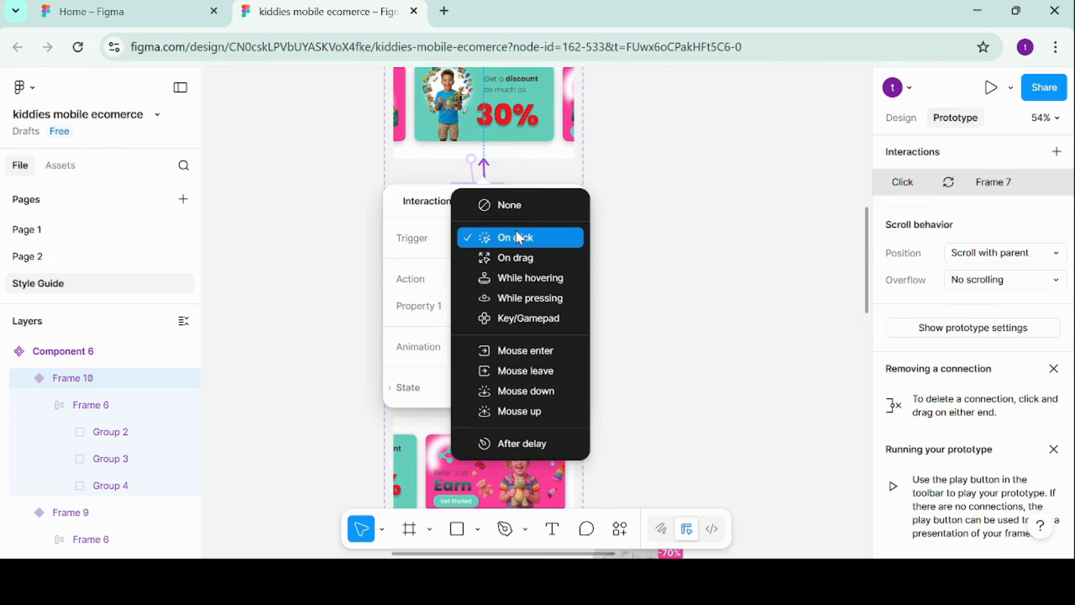
{"action": "left_click", "coordinate": [528, 253]}
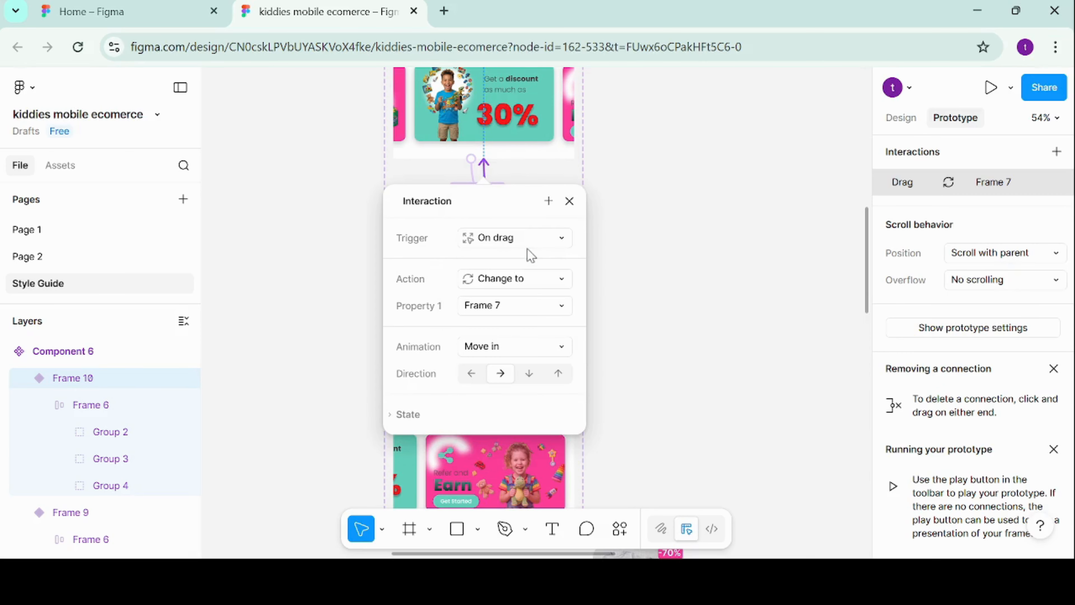
{"action": "left_click", "coordinate": [642, 373]}
- Connect the Frame 9 Refer and Earn variant back to the Frame 7 discount variant with an On drag trigger
{"action": "scroll", "coordinate": [641, 373], "scroll_direction": "down", "scroll_amount": 3}
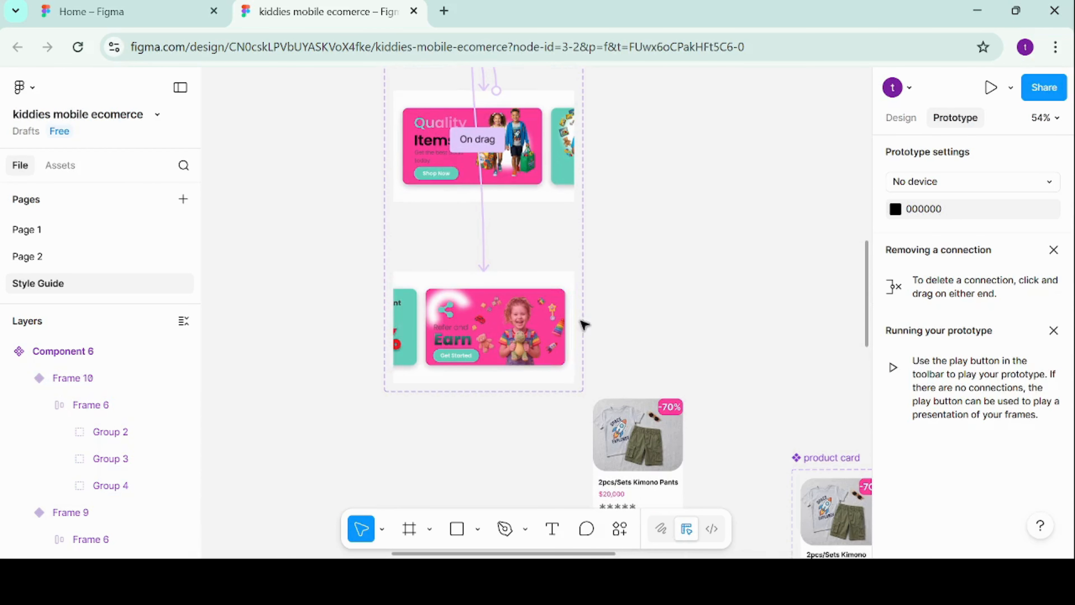
{"action": "left_click", "coordinate": [572, 327]}
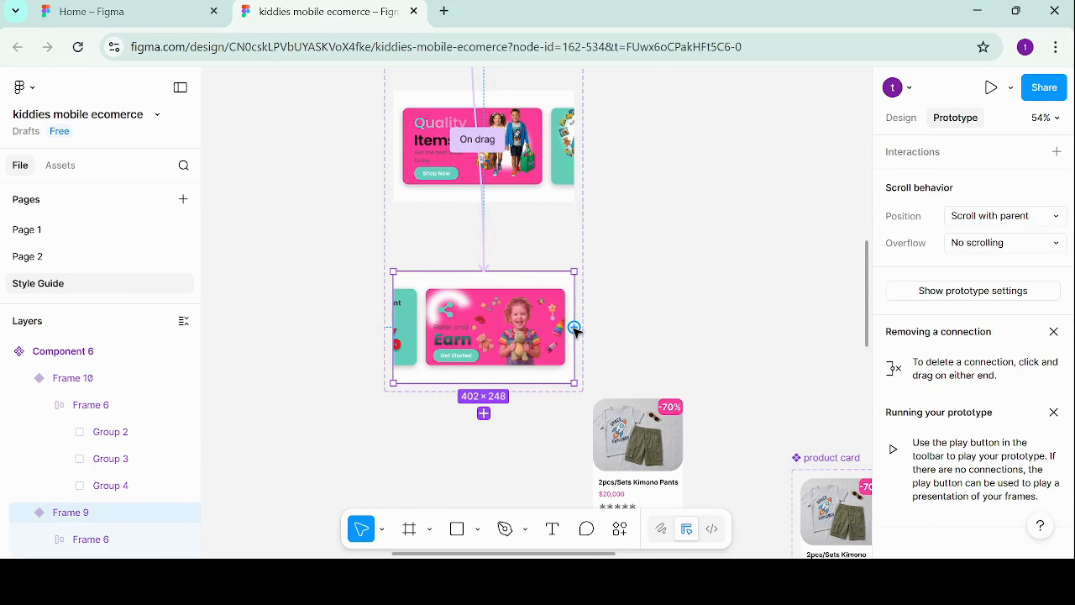
{"action": "left_click_drag", "start_coordinate": [574, 327], "coordinate": [531, 157]}
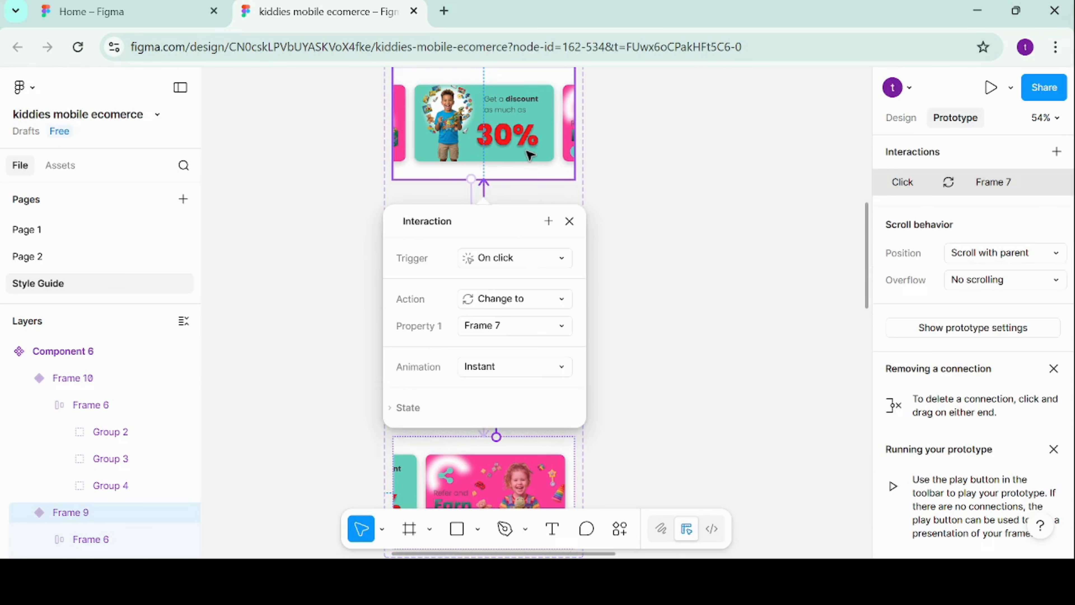
{"action": "left_click", "coordinate": [531, 268]}
{"action": "left_click", "coordinate": [515, 274]}
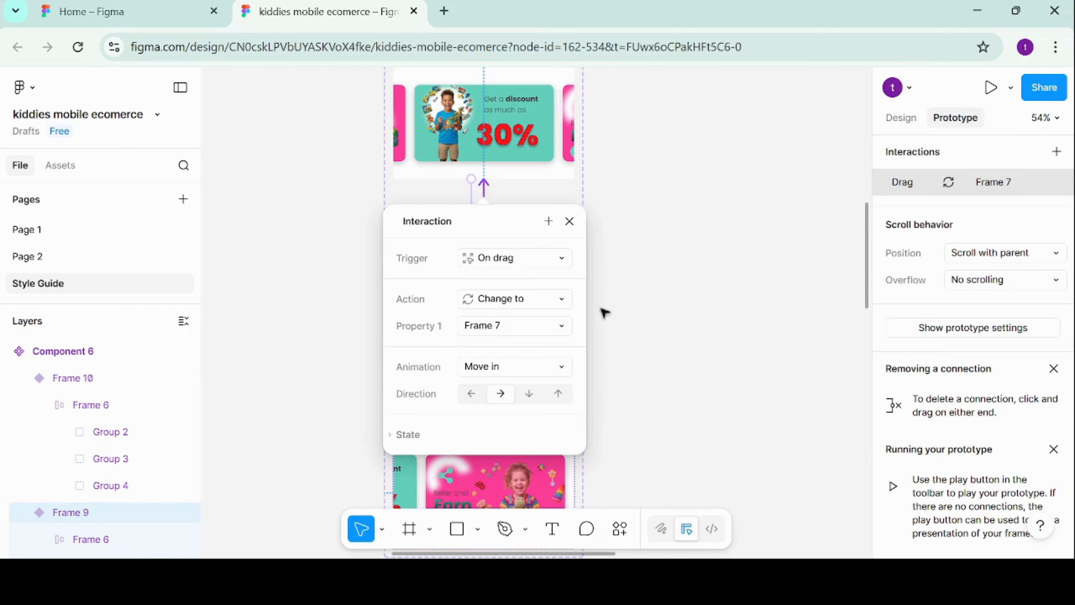
{"action": "left_click", "coordinate": [612, 350]}
- Insert an instance of the Component 6 banner carousel from this file's assets on Page 2
{"action": "scroll", "coordinate": [612, 350], "scroll_direction": "down", "scroll_amount": 1}
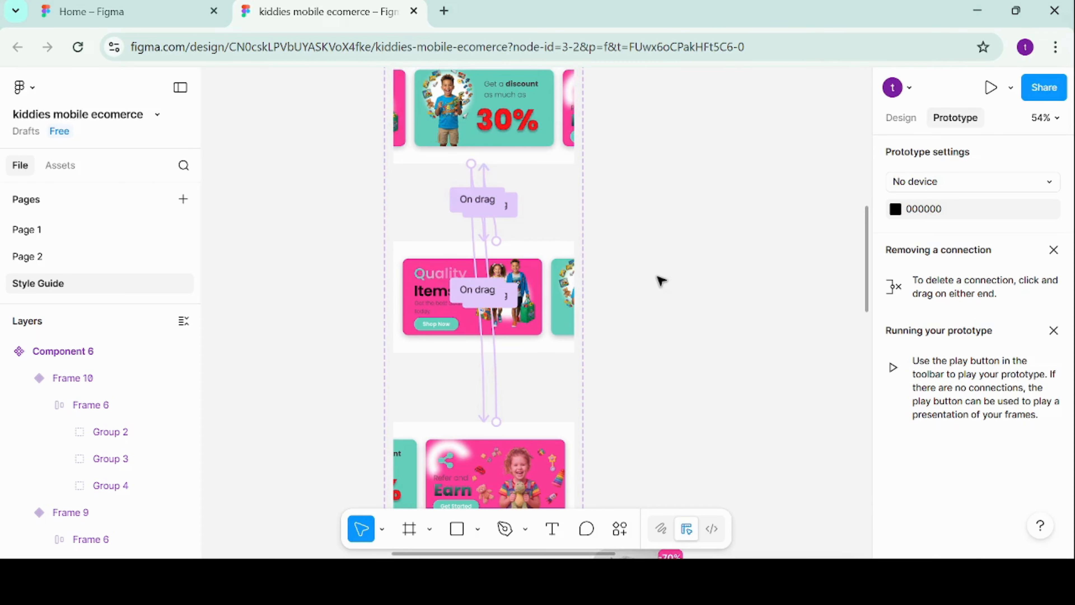
{"action": "scroll", "coordinate": [660, 281], "scroll_direction": "up", "scroll_amount": 2}
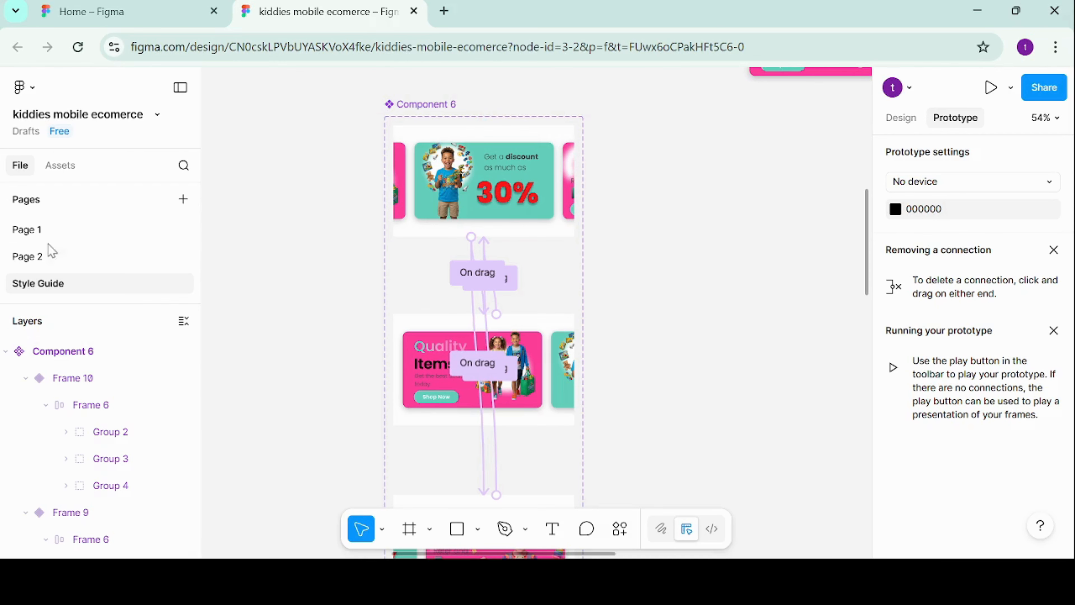
{"action": "left_click", "coordinate": [41, 258]}
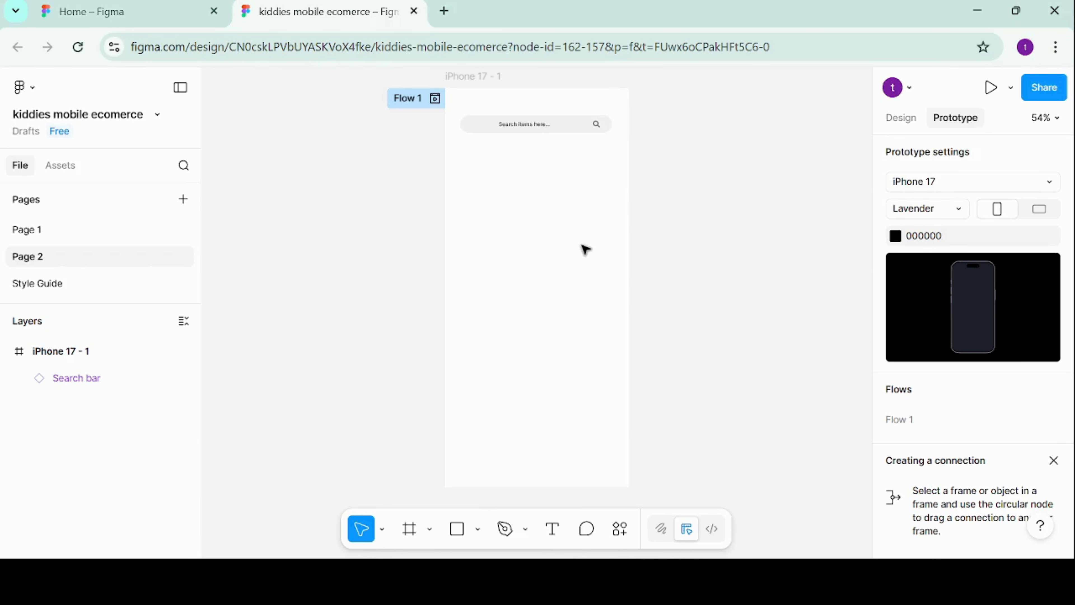
{"action": "left_click", "coordinate": [909, 120]}
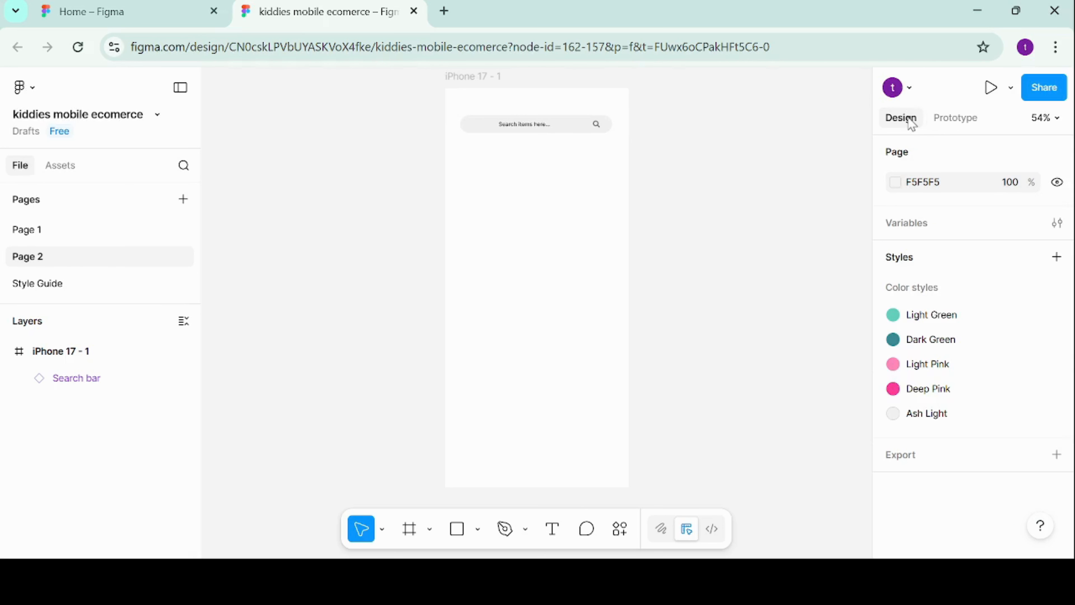
{"action": "left_click", "coordinate": [60, 170]}
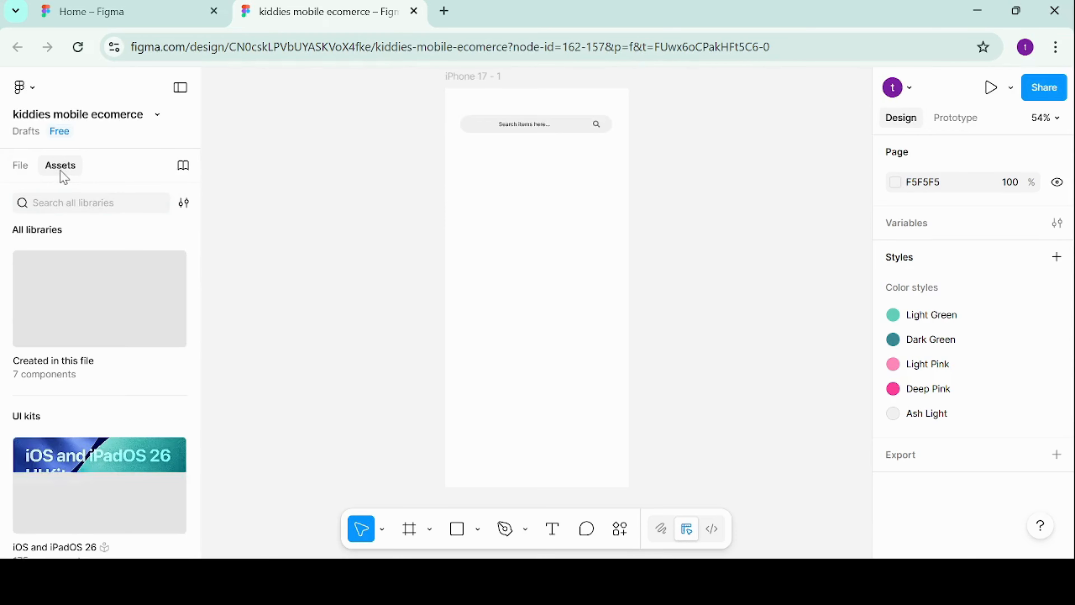
{"action": "left_click", "coordinate": [77, 292]}
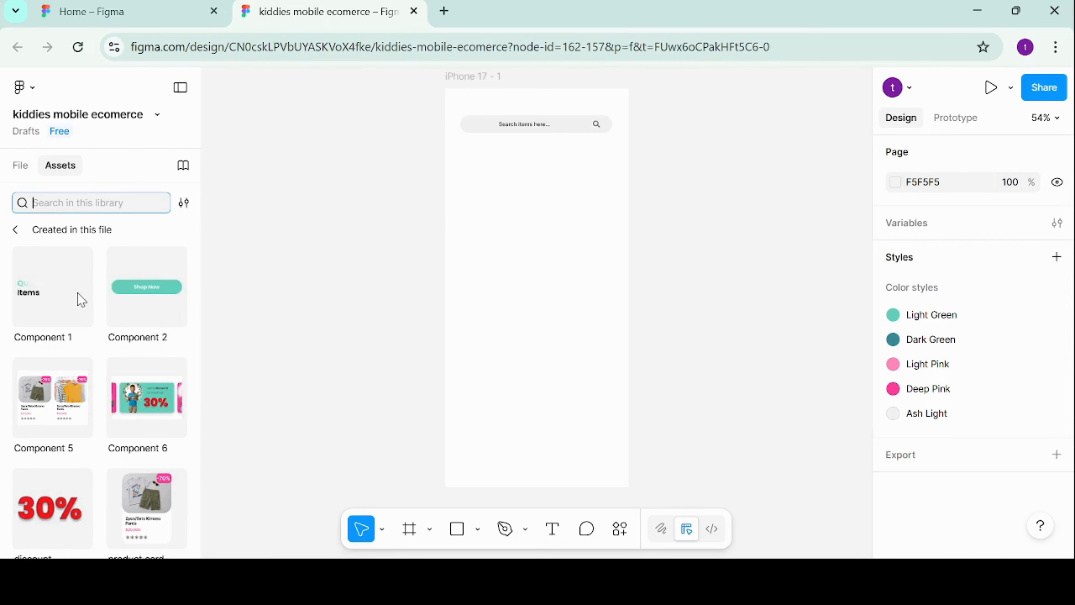
{"action": "scroll", "coordinate": [78, 293], "scroll_direction": "down", "scroll_amount": 3}
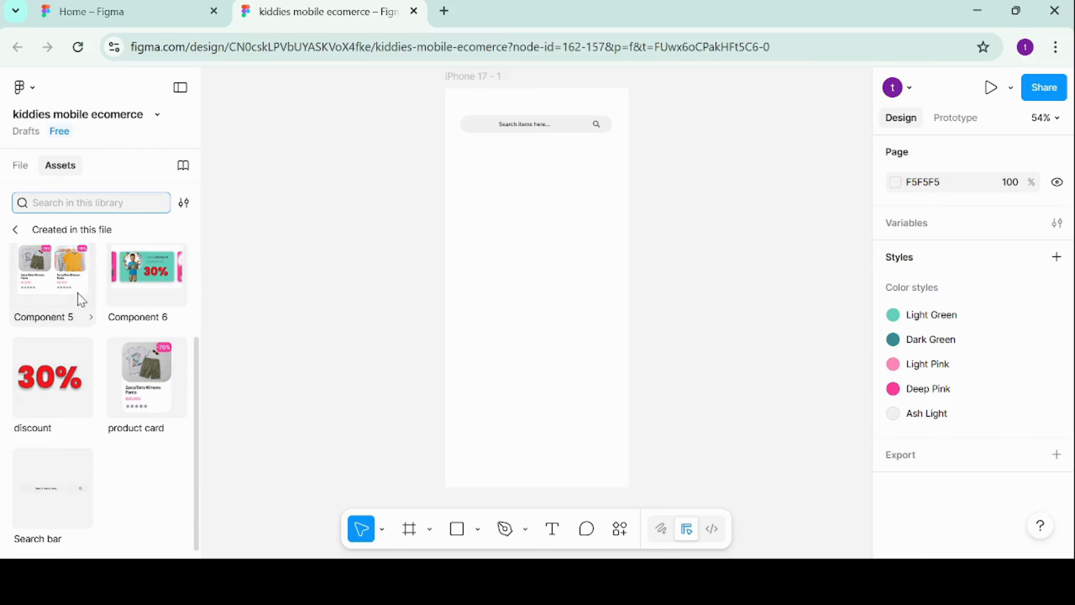
{"action": "scroll", "coordinate": [77, 293], "scroll_direction": "up", "scroll_amount": 3}
{"action": "scroll", "coordinate": [78, 293], "scroll_direction": "down", "scroll_amount": 3}
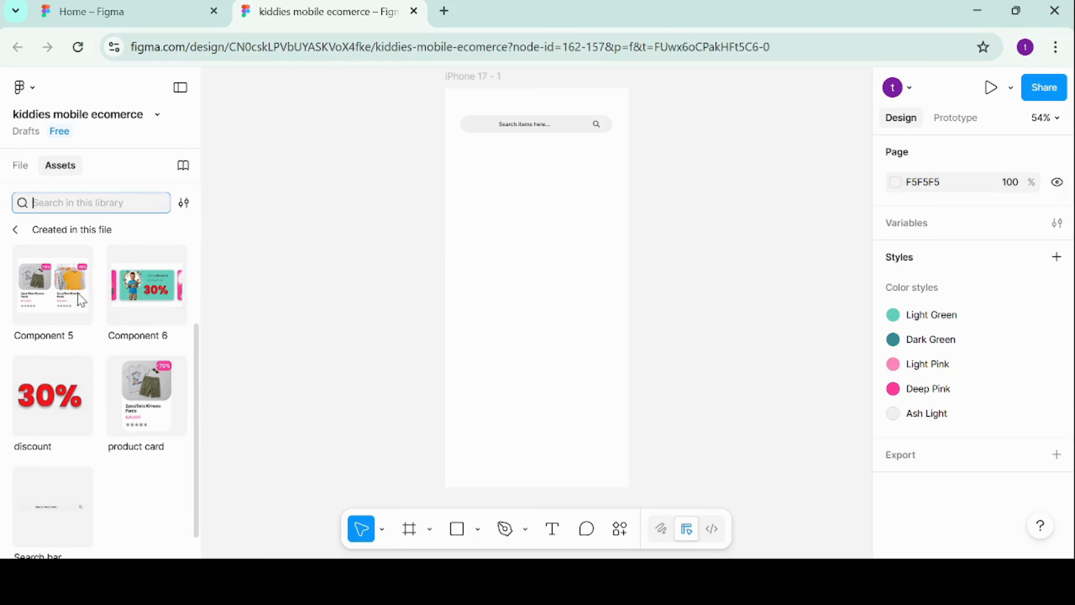
{"action": "left_click", "coordinate": [147, 285]}
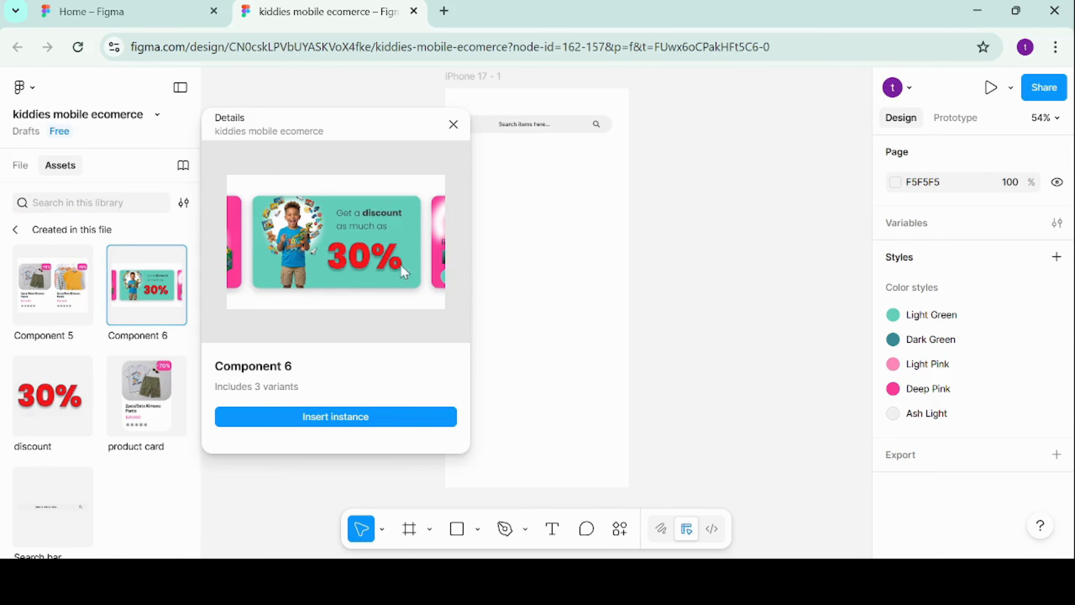
{"action": "left_click", "coordinate": [343, 416]}
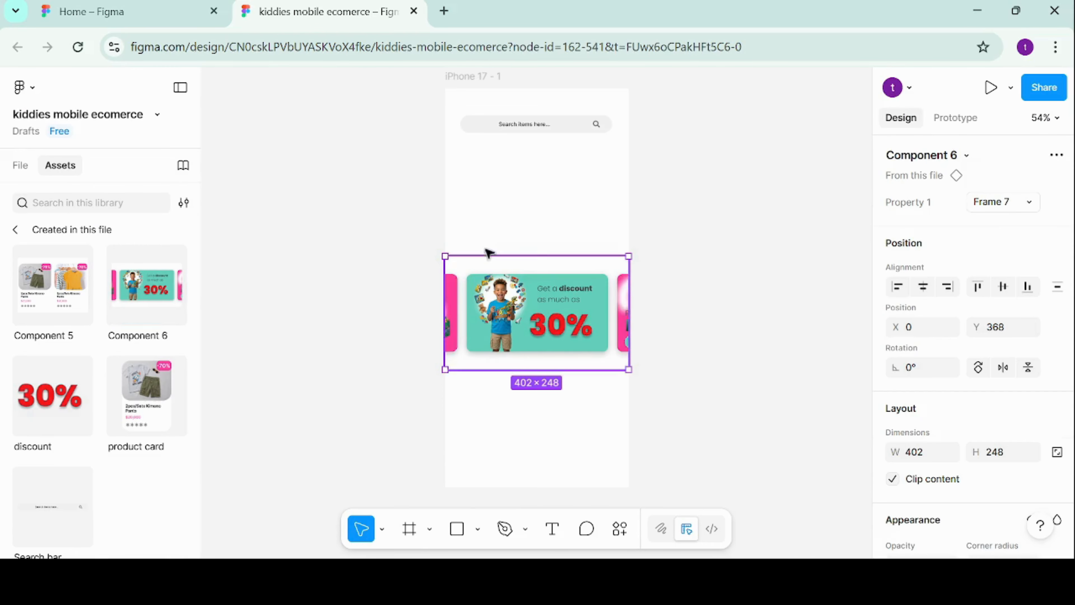
- Move the carousel instance below the search bar to X 0, Y 162 and nest it in the iPhone 17 - 1 frame
{"action": "left_click_drag", "start_coordinate": [532, 313], "coordinate": [532, 220]}
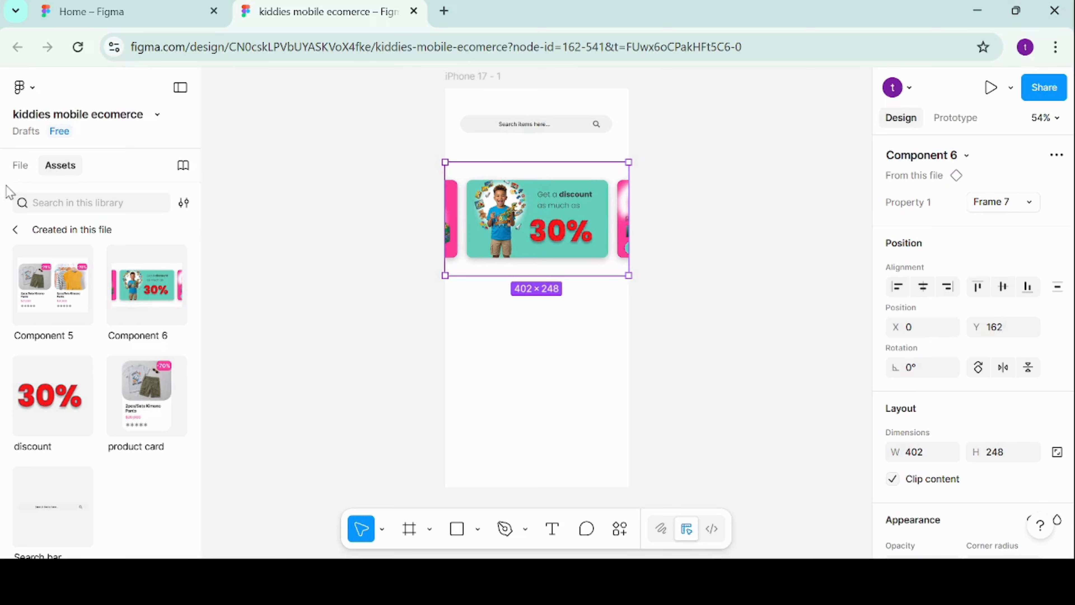
{"action": "left_click", "coordinate": [19, 166]}
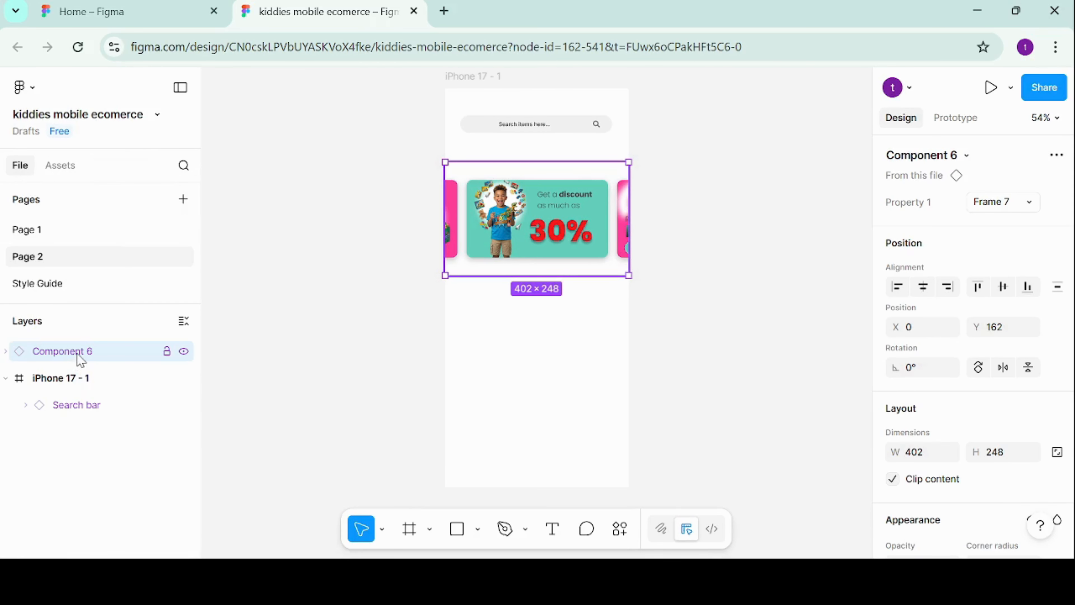
{"action": "left_click_drag", "start_coordinate": [80, 360], "coordinate": [84, 383]}
{"action": "left_click", "coordinate": [798, 258]}
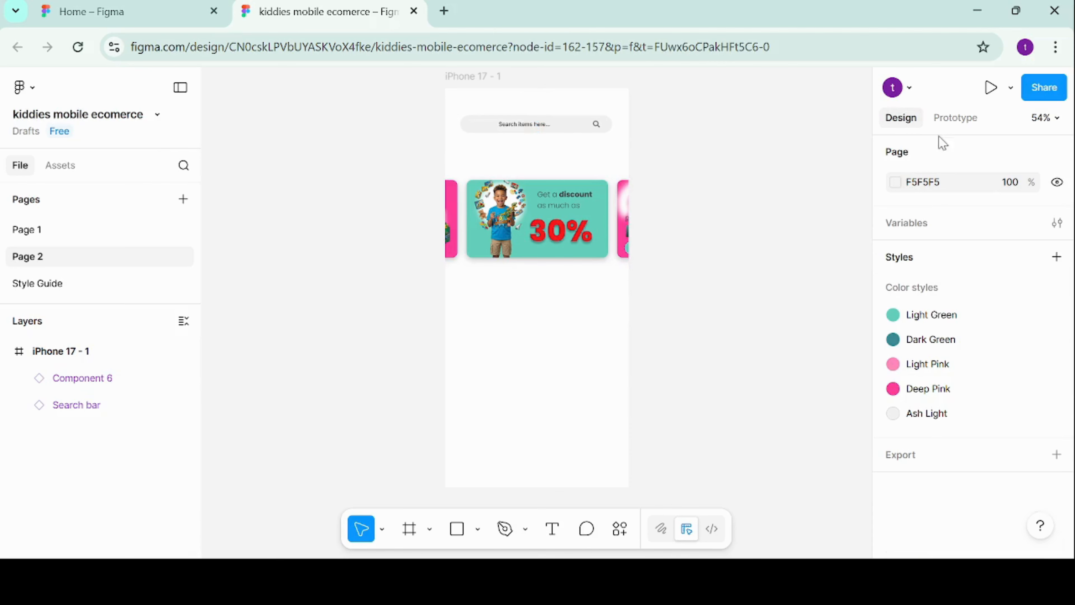
- Preview the iPhone 17 - 1 frame's prototype to test the carousel
{"action": "left_click", "coordinate": [487, 78]}
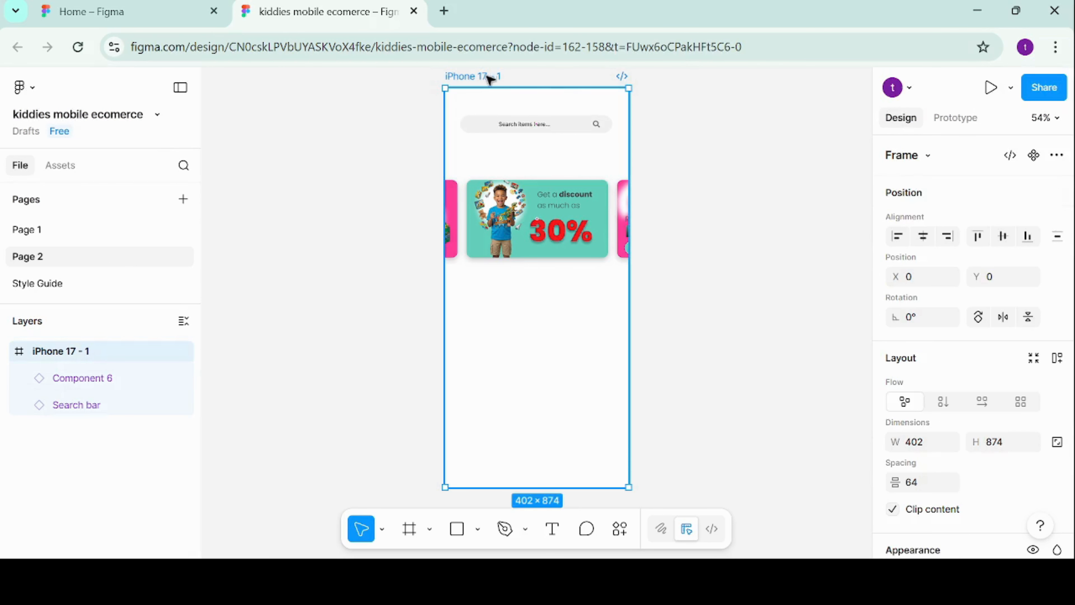
{"action": "left_click", "coordinate": [1010, 88]}
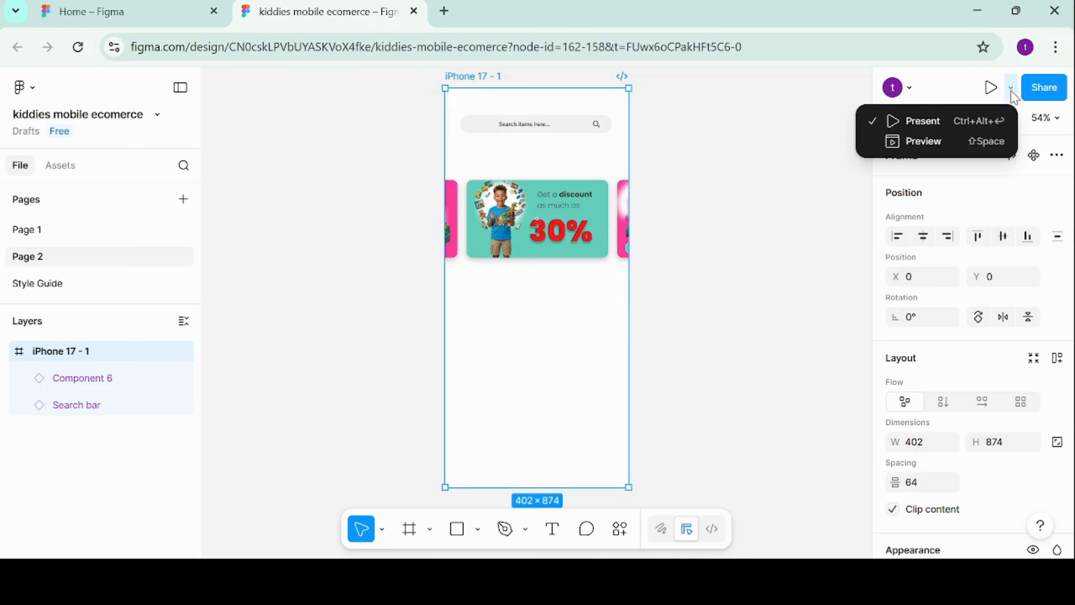
{"action": "left_click", "coordinate": [927, 142]}
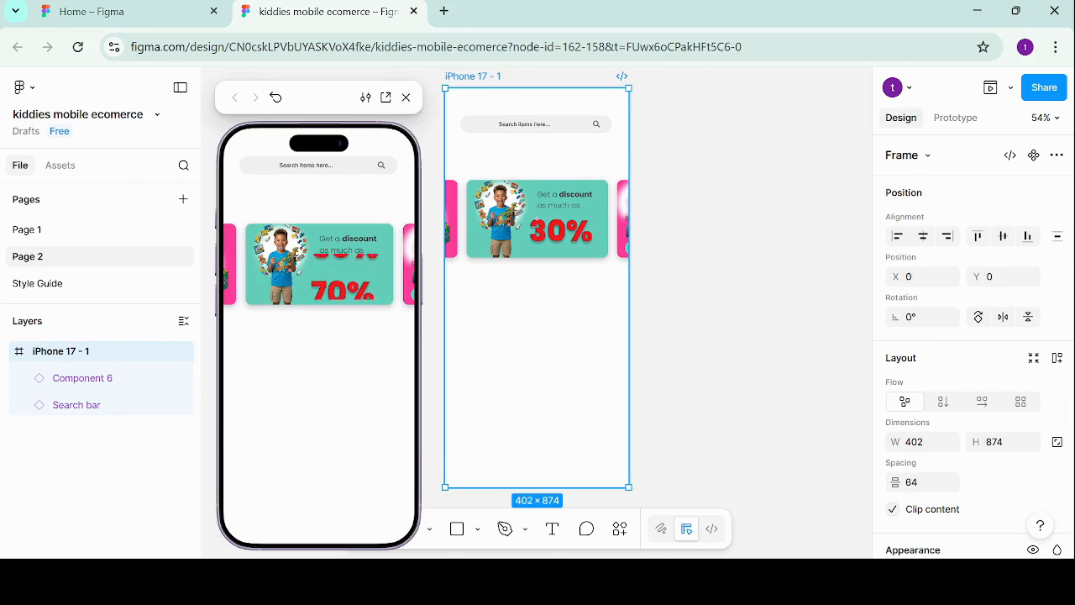
- Check the Move in animation direction of the Frame 7 to Frame 9 drag interaction on the Style Guide page
{"action": "left_click", "coordinate": [69, 278]}
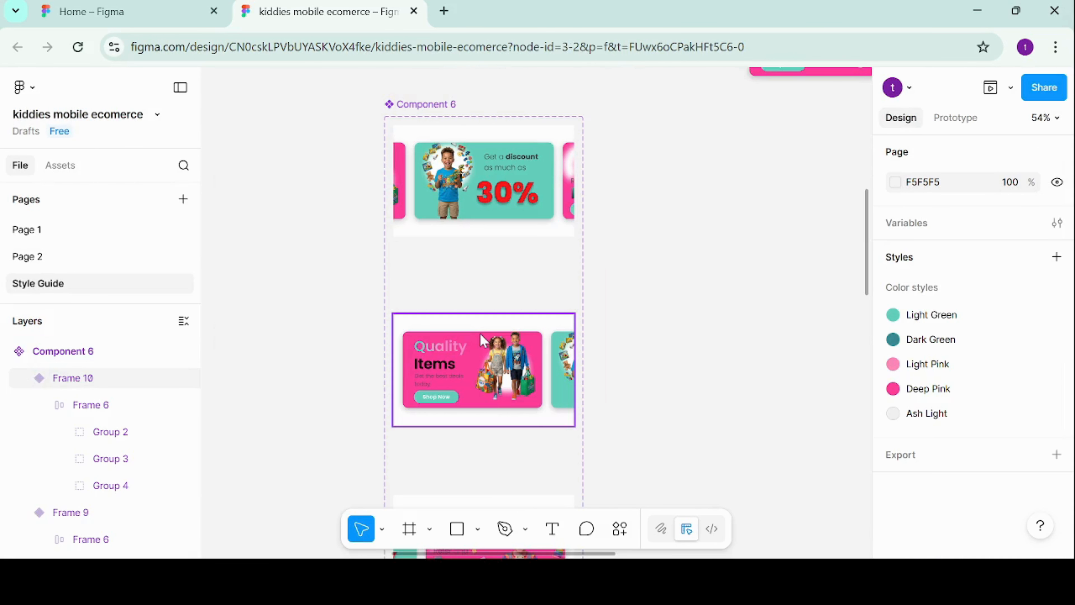
{"action": "left_click", "coordinate": [491, 230]}
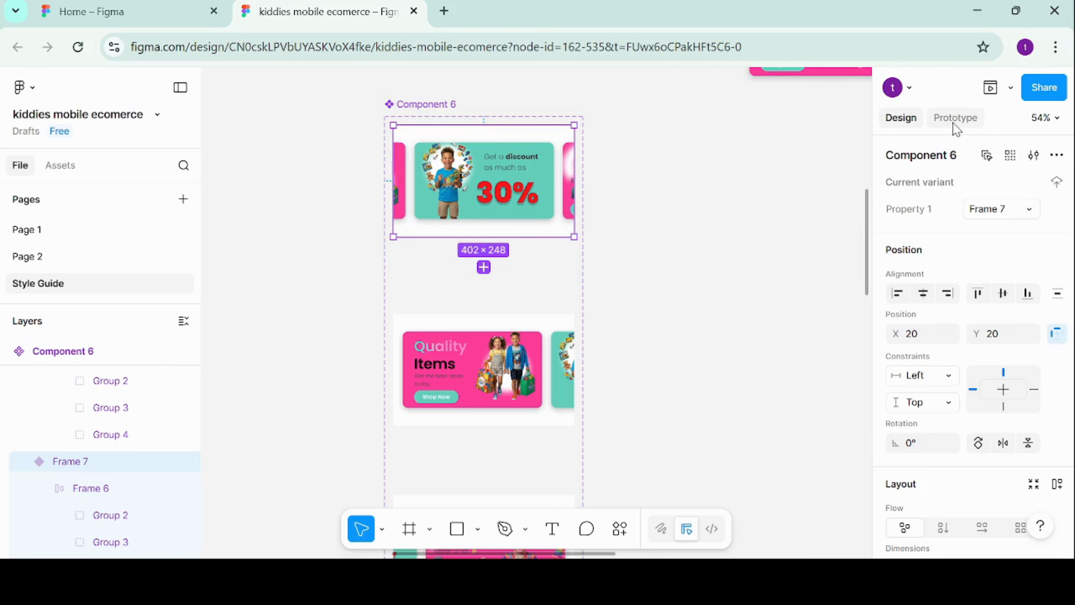
{"action": "mouse_move", "coordinate": [956, 128]}
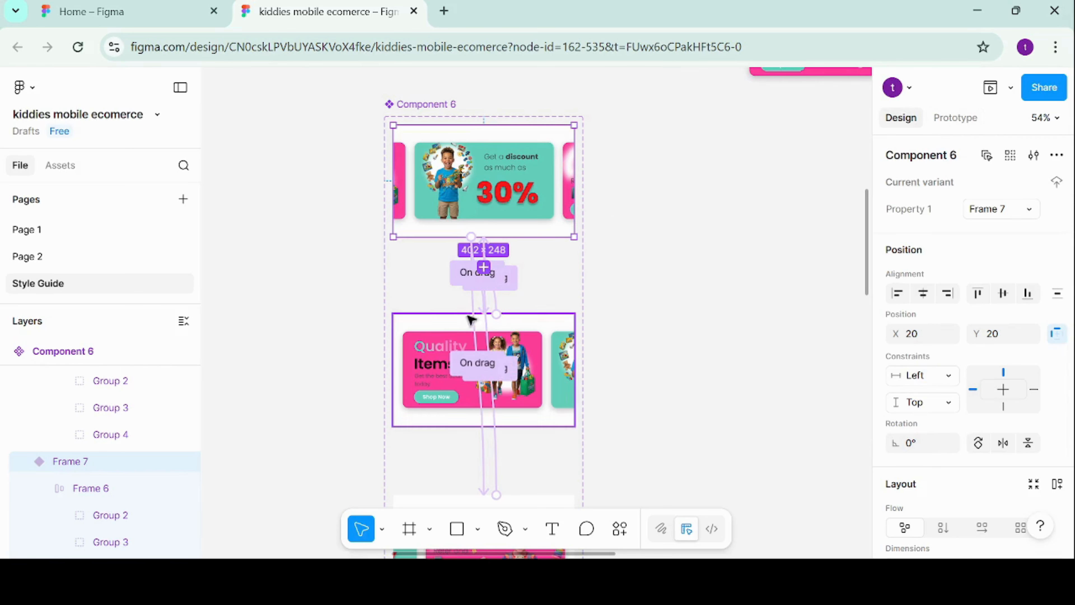
{"action": "left_click", "coordinate": [475, 253]}
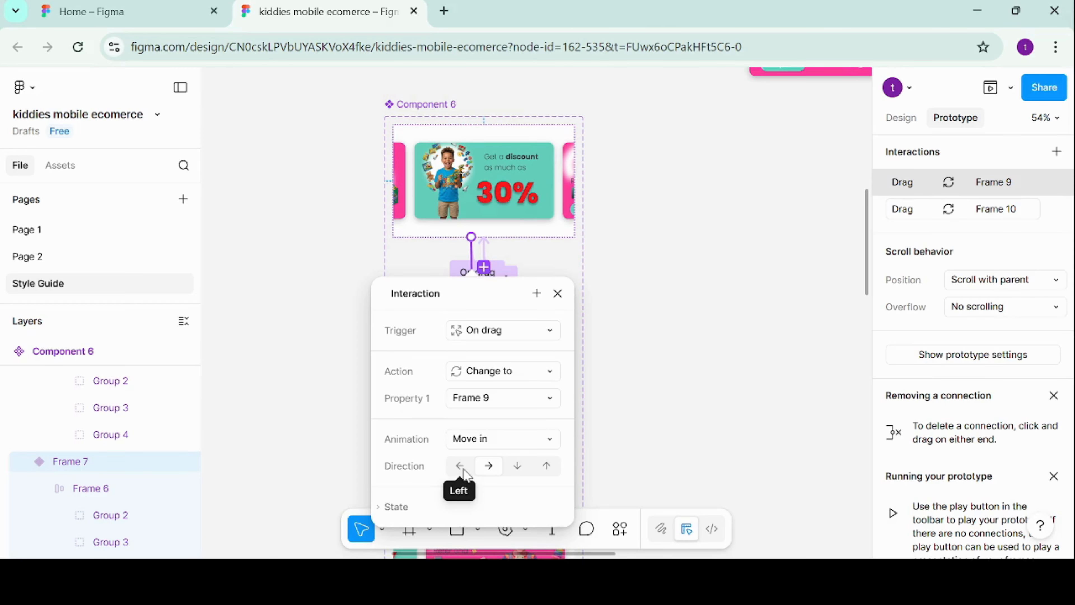
{"action": "left_click", "coordinate": [612, 256]}
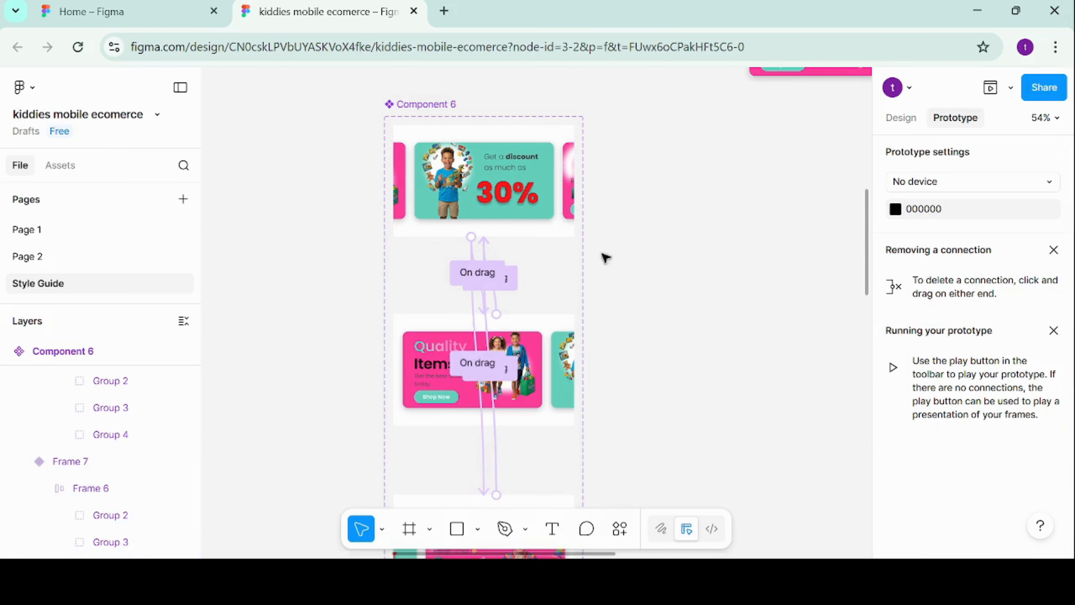
- Set the Move in direction of the Frame 9 to Frame 7 drag interaction to Right, and test the carousel in Page 2's prototype preview
{"action": "left_click", "coordinate": [487, 328]}
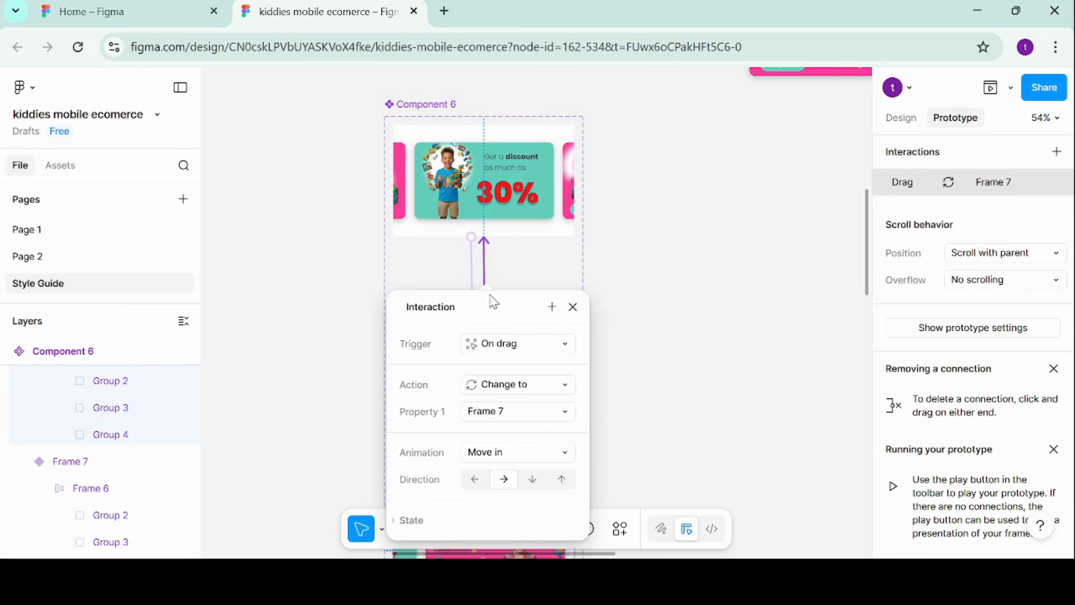
{"action": "scroll", "coordinate": [499, 267], "scroll_direction": "down", "scroll_amount": 3}
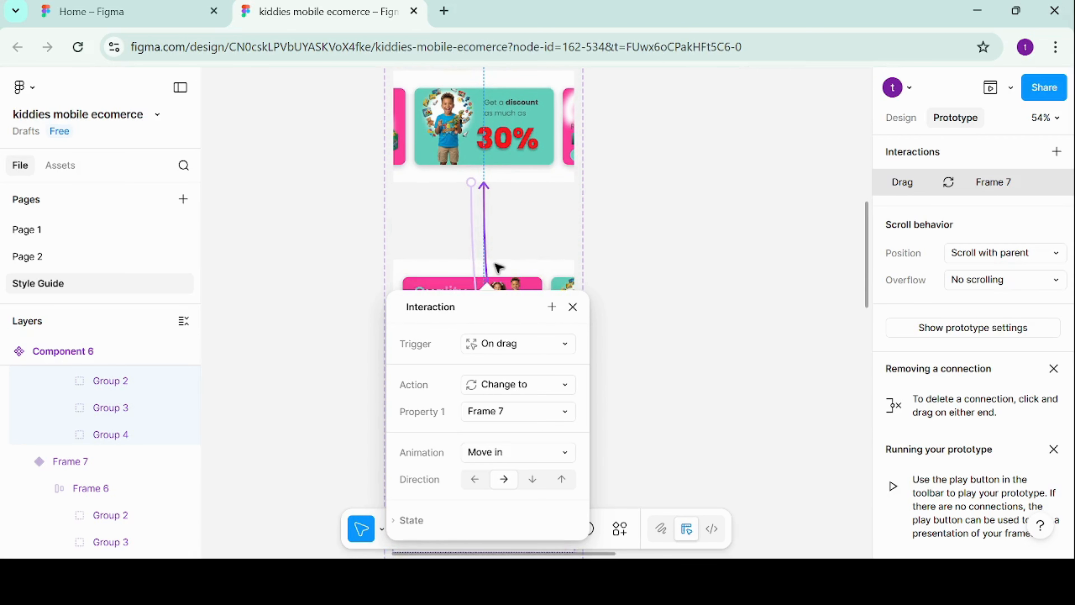
{"action": "scroll", "coordinate": [621, 325], "scroll_direction": "down", "scroll_amount": 5}
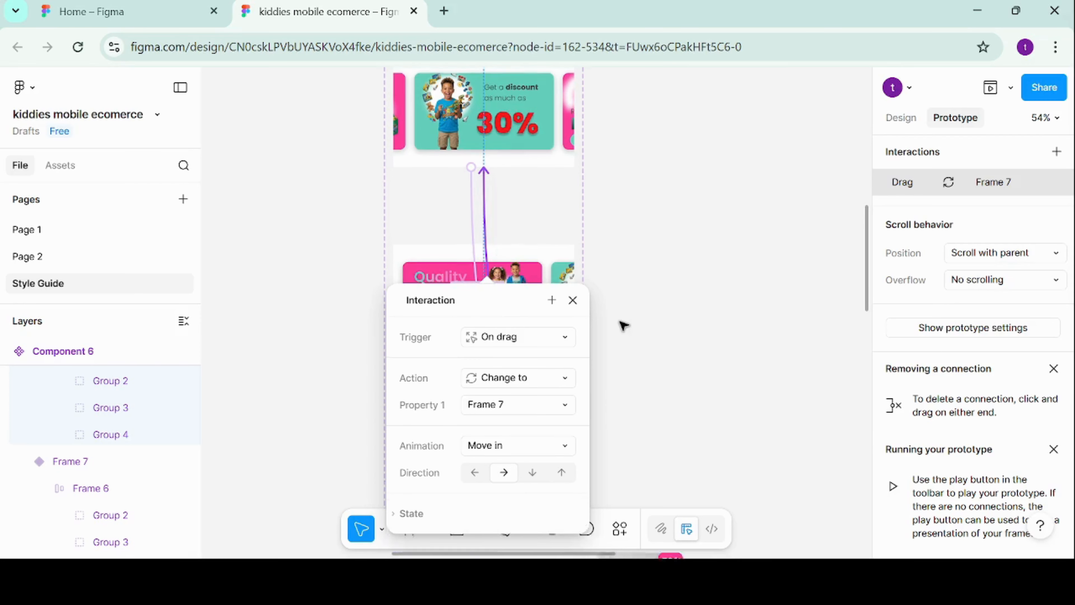
{"action": "scroll", "coordinate": [621, 324], "scroll_direction": "up", "scroll_amount": 3}
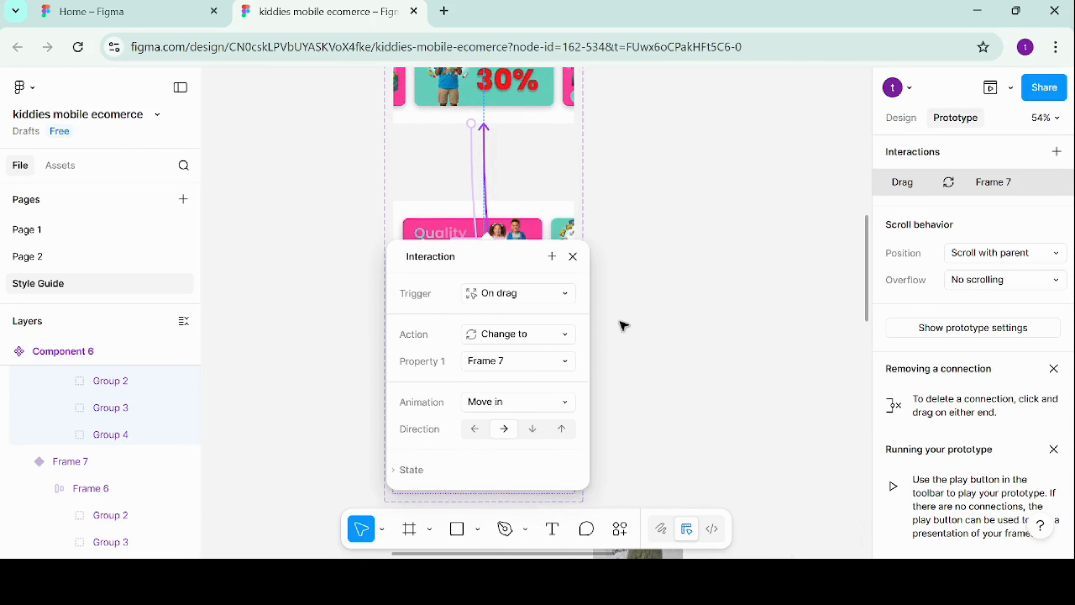
{"action": "left_click", "coordinate": [621, 325]}
{"action": "left_click", "coordinate": [497, 361]}
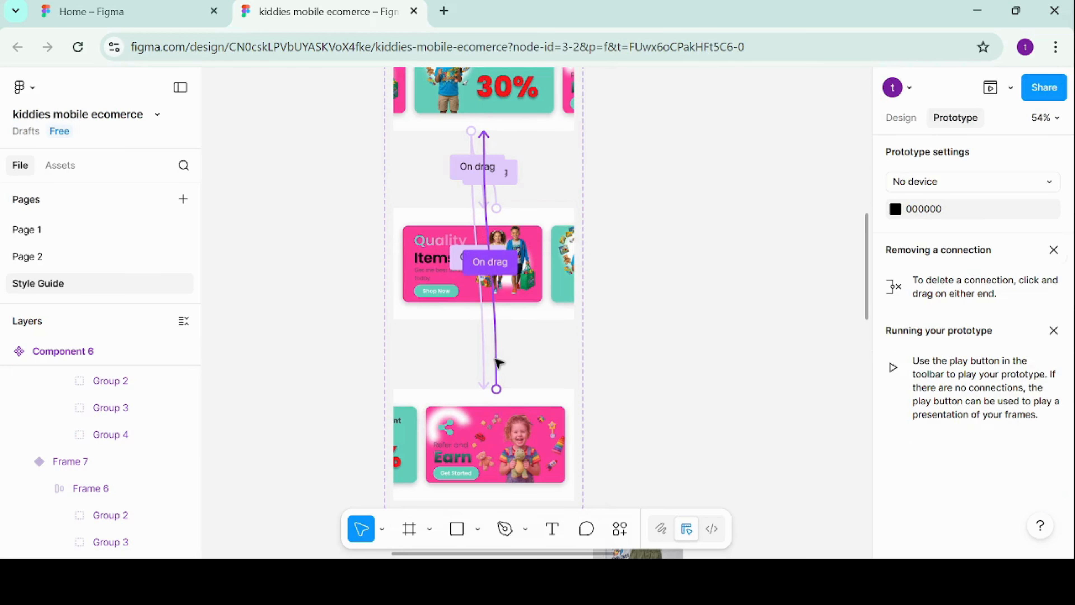
{"action": "left_click", "coordinate": [498, 361]}
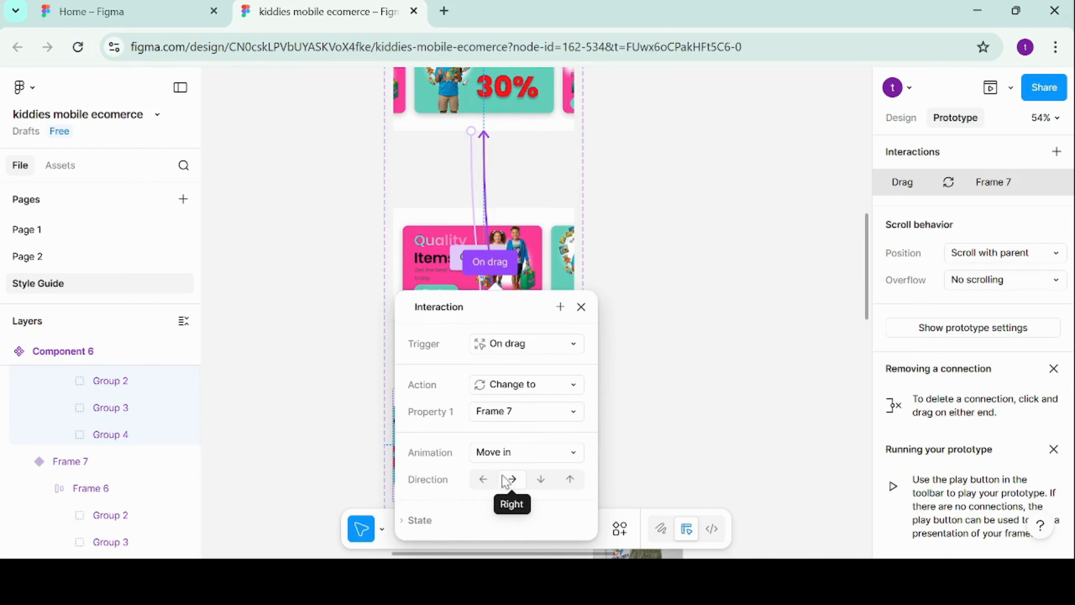
{"action": "left_click", "coordinate": [515, 480]}
{"action": "left_click", "coordinate": [630, 372]}
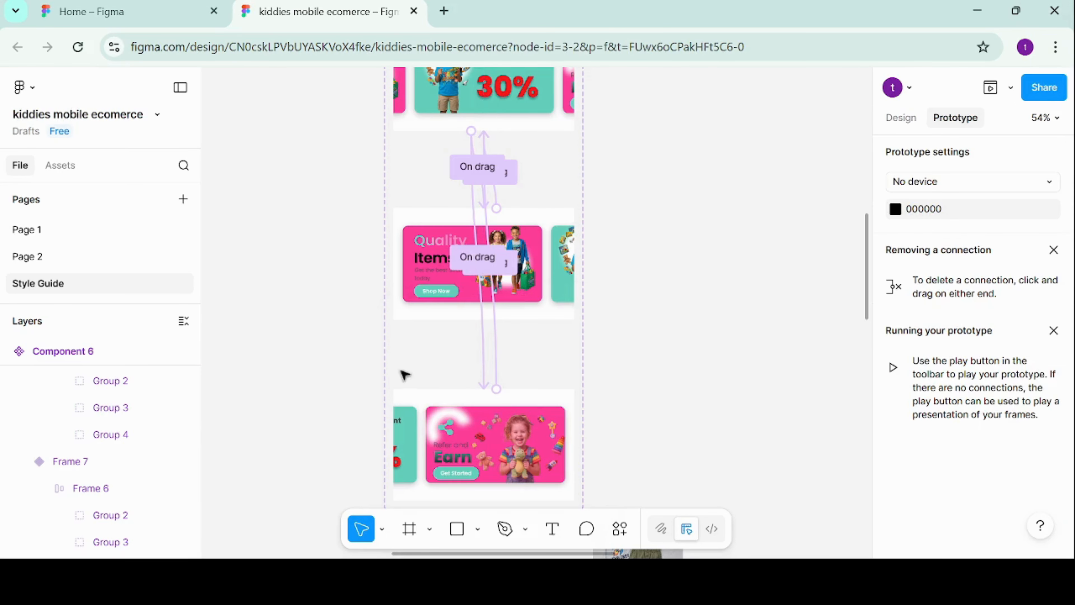
{"action": "left_click", "coordinate": [63, 256]}
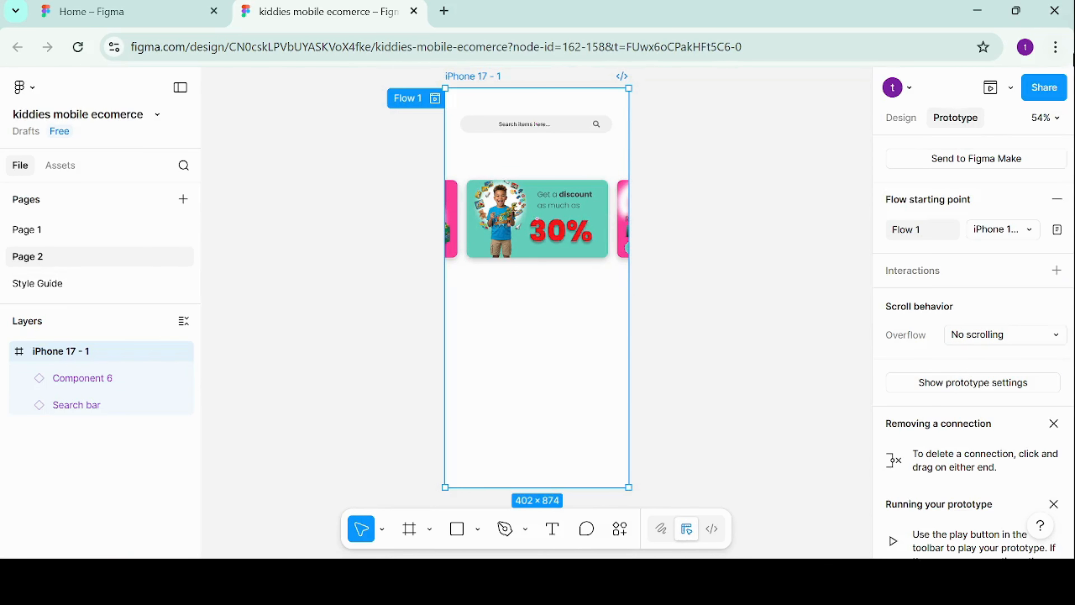
{"action": "left_click", "coordinate": [990, 89]}
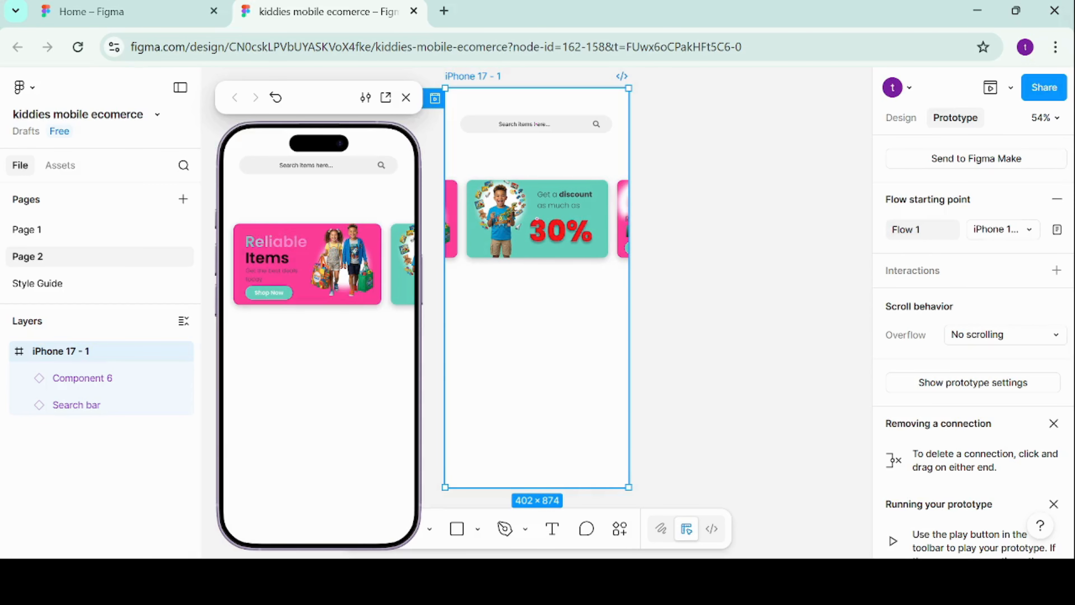
- Set the Move in direction of the Frame 7 to Frame 9 drag interaction to Left, and preview the iPhone 17 - 1 prototype
{"action": "left_click", "coordinate": [95, 289]}
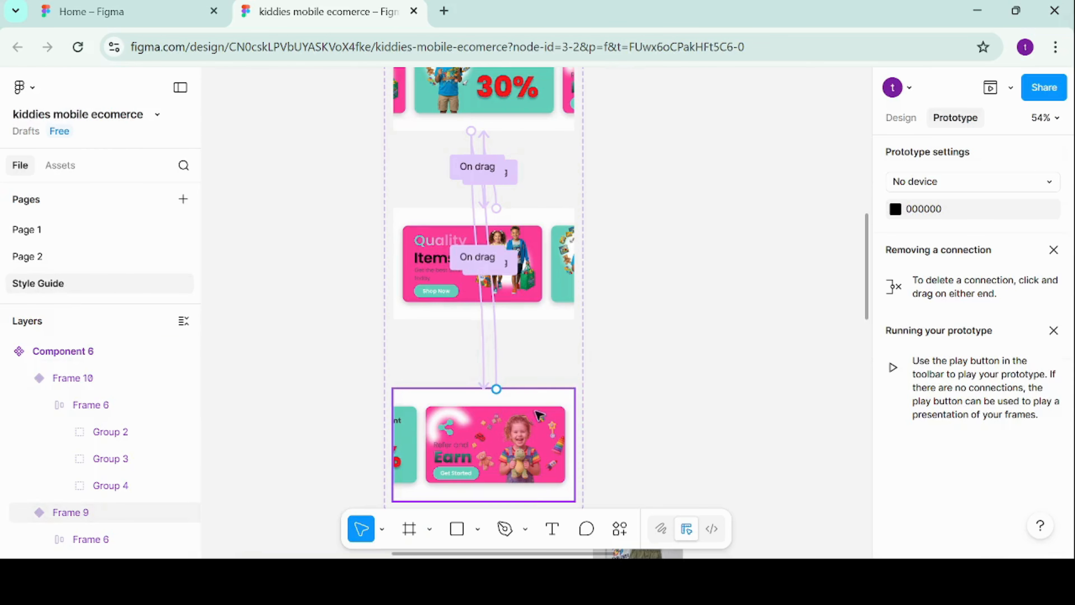
{"action": "left_click", "coordinate": [484, 315]}
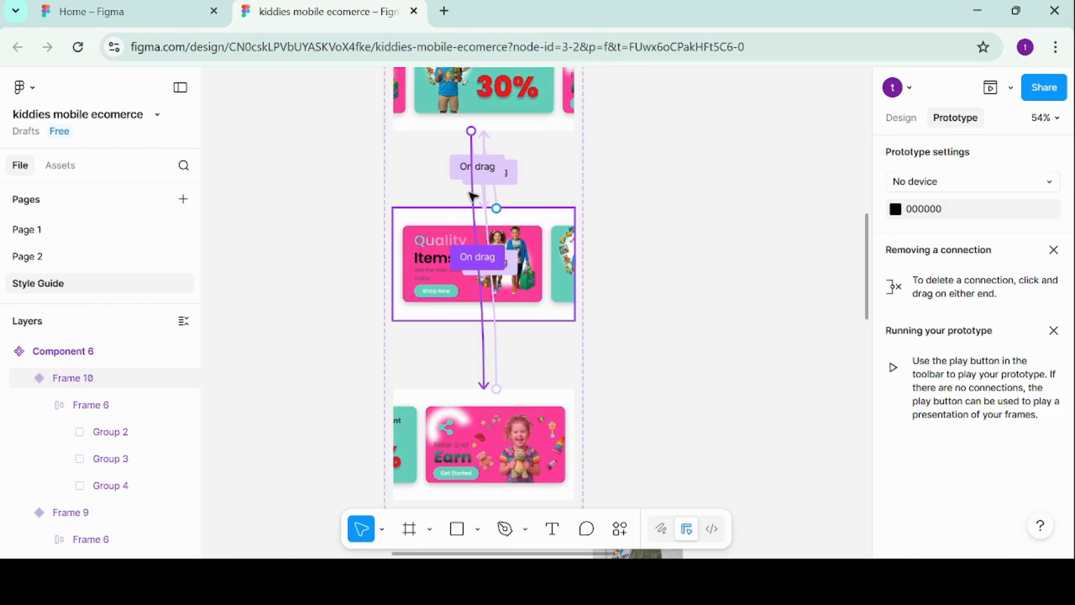
{"action": "left_click", "coordinate": [489, 99]}
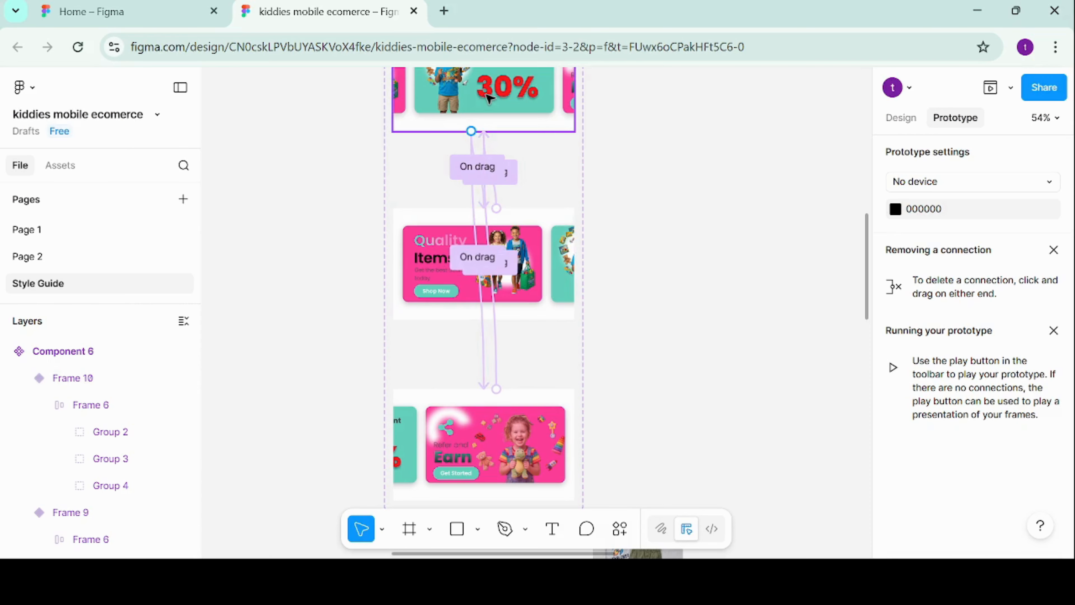
{"action": "left_click", "coordinate": [488, 194]}
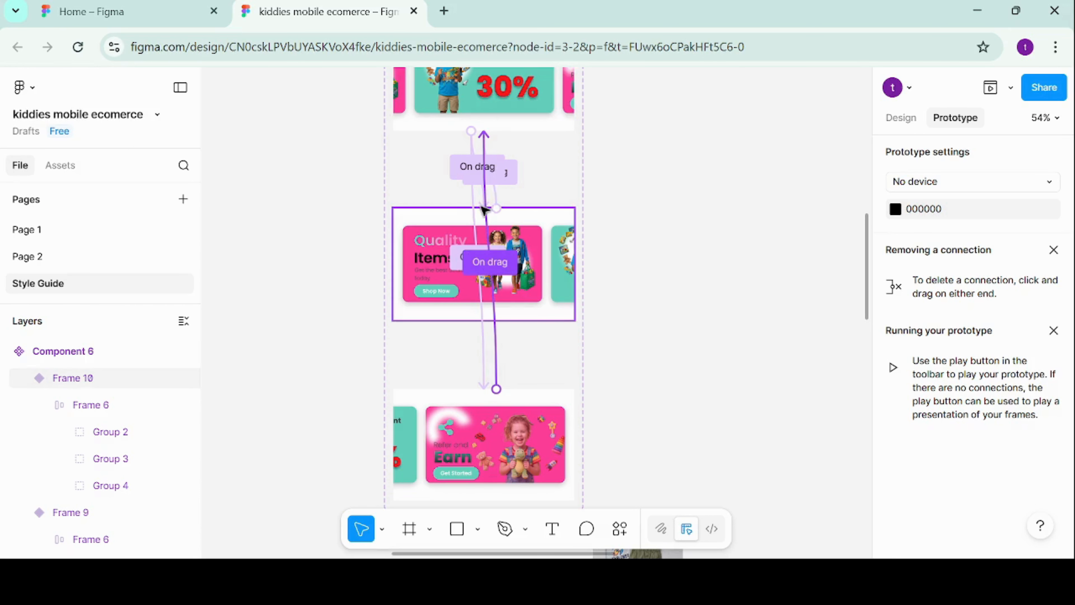
{"action": "left_click", "coordinate": [475, 145]}
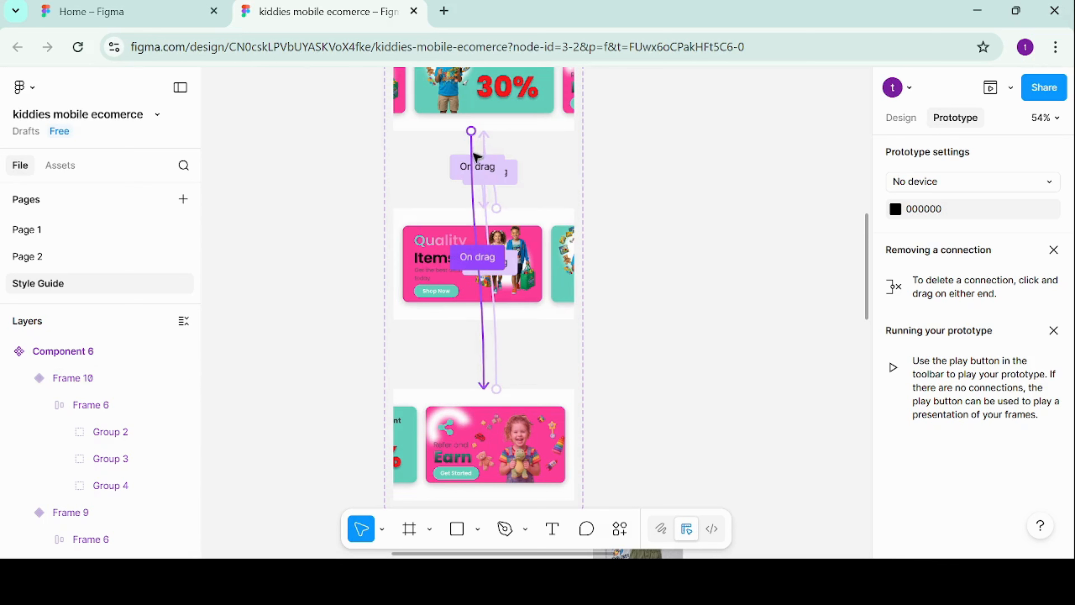
{"action": "left_click", "coordinate": [486, 166]}
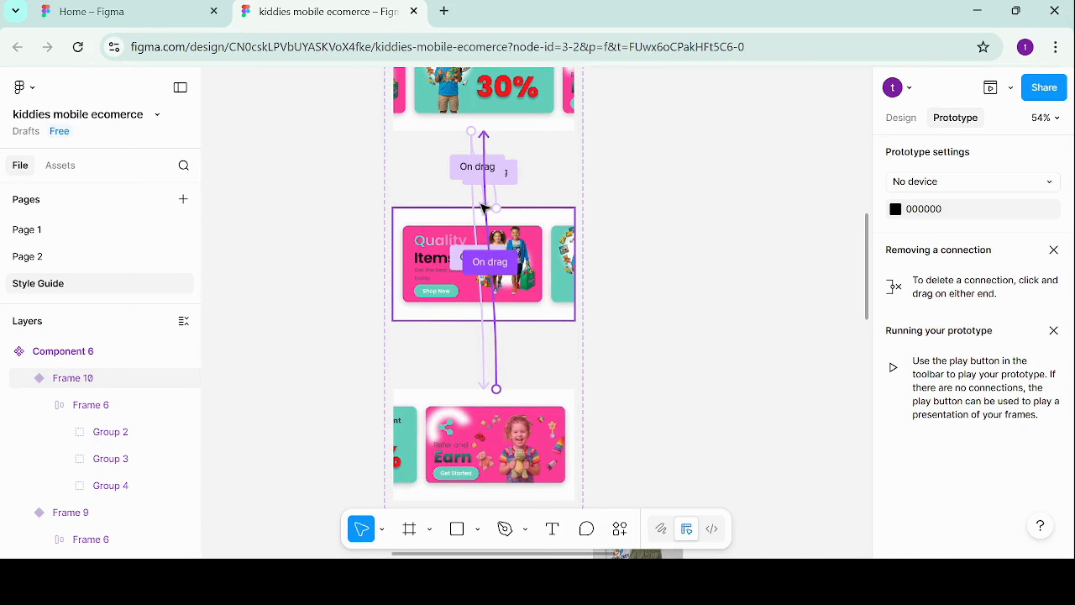
{"action": "left_click", "coordinate": [480, 205]}
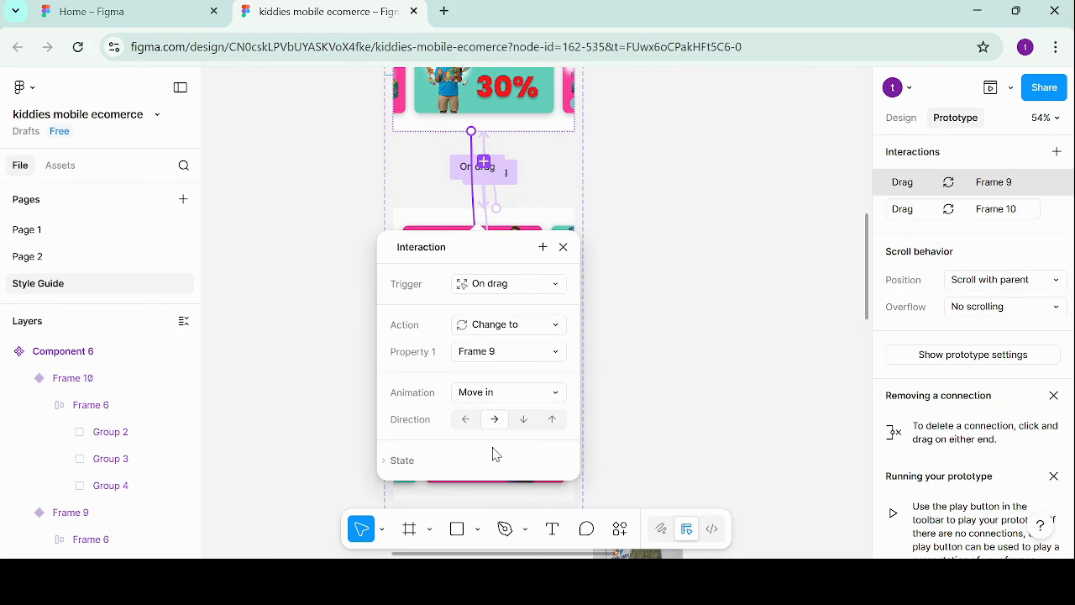
{"action": "left_click", "coordinate": [471, 425]}
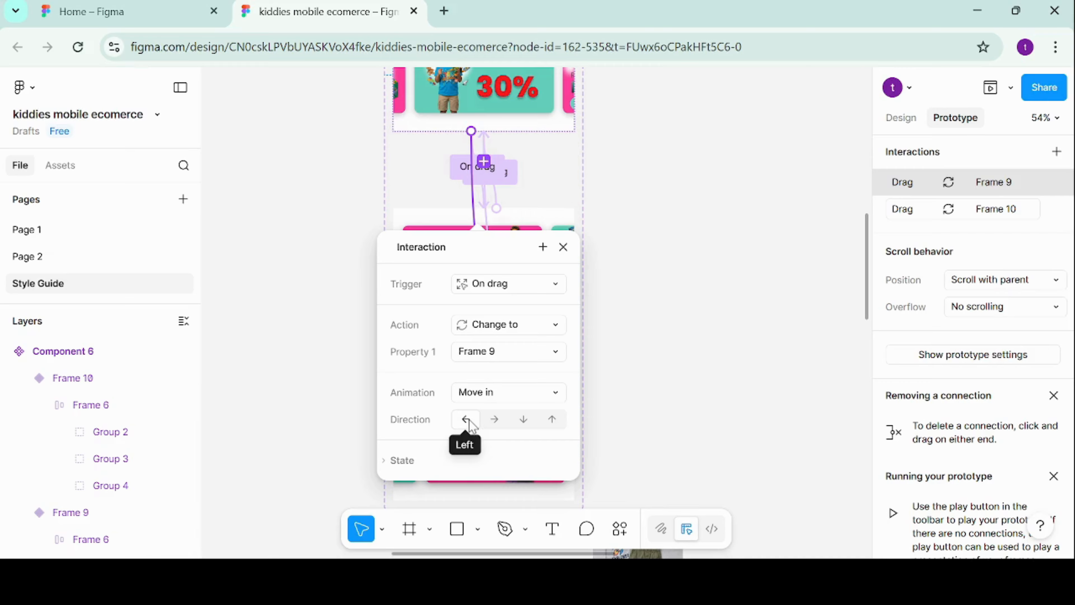
{"action": "left_click", "coordinate": [663, 345]}
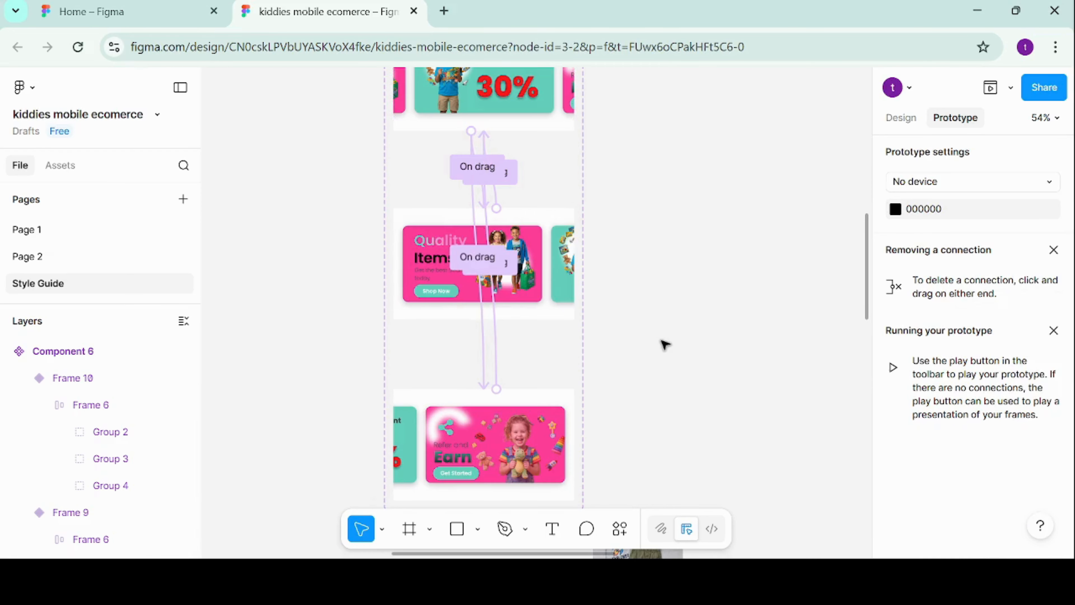
{"action": "left_click", "coordinate": [24, 258]}
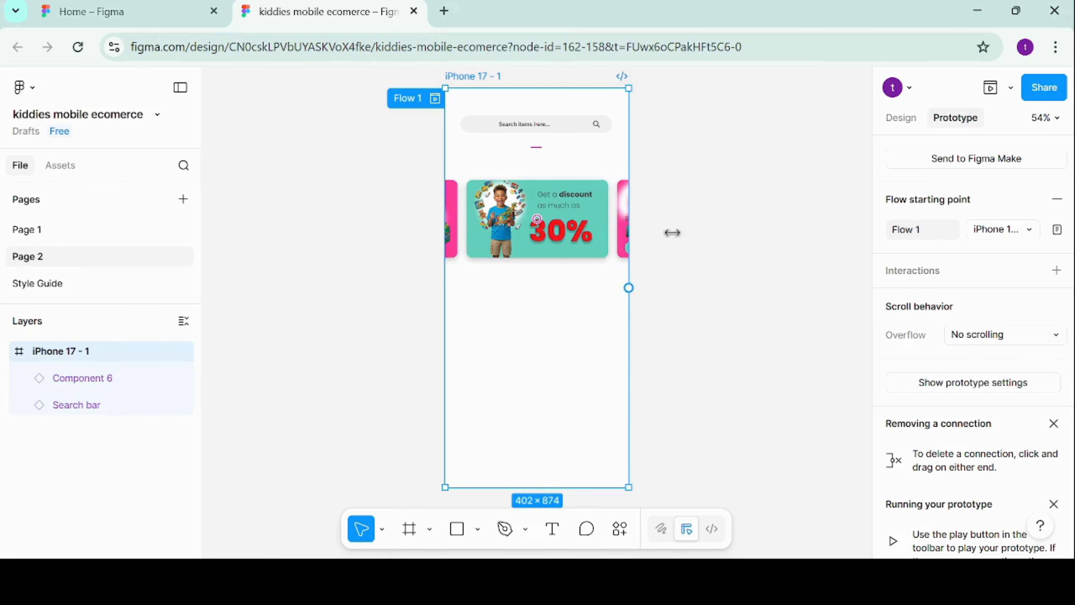
{"action": "left_click", "coordinate": [435, 99]}
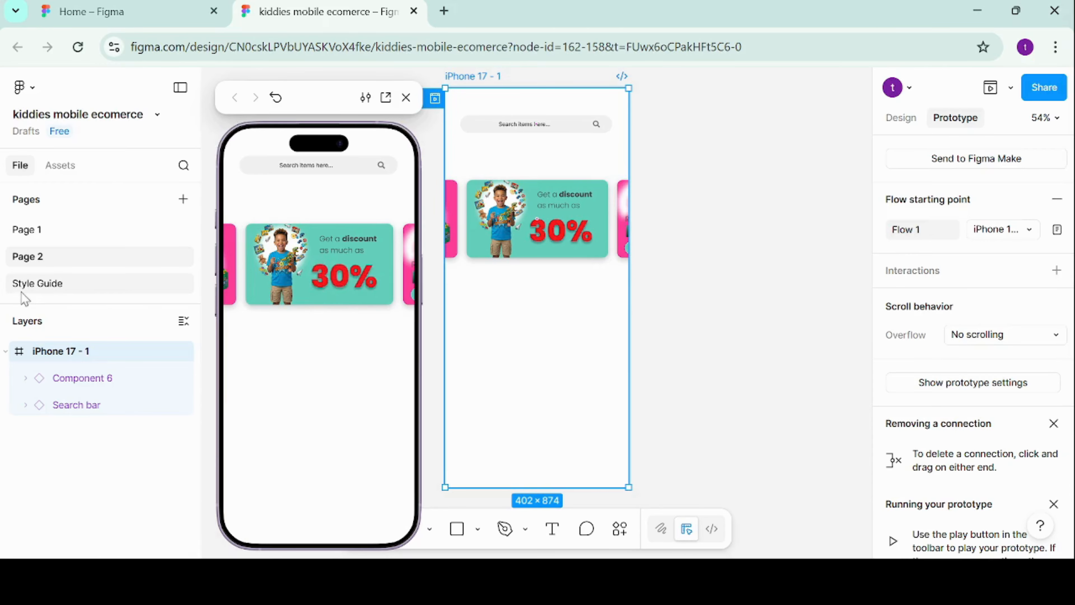
- Set the Move in direction of the Frame 10 to Frame 7 drag interaction to Left, and preview the iPhone 17 - 1 prototype
{"action": "left_click", "coordinate": [43, 288]}
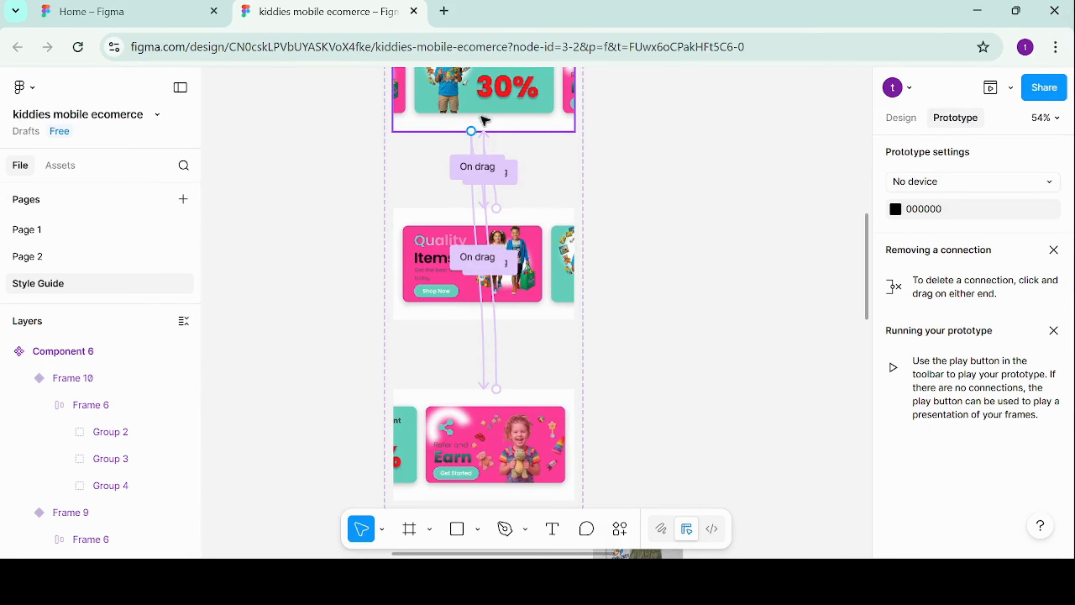
{"action": "left_click", "coordinate": [489, 267]}
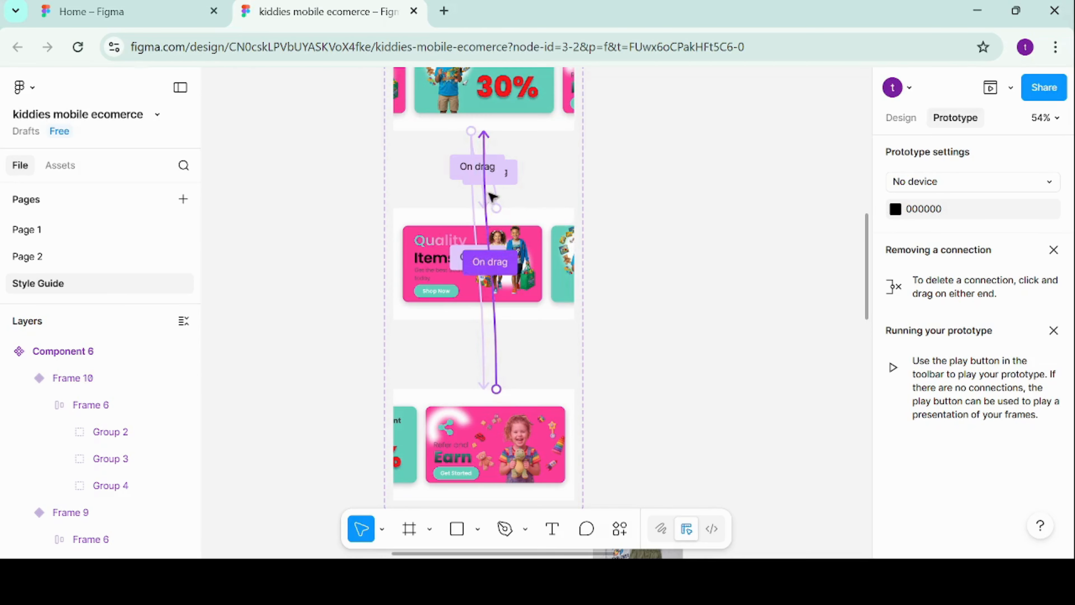
{"action": "left_click", "coordinate": [498, 199]}
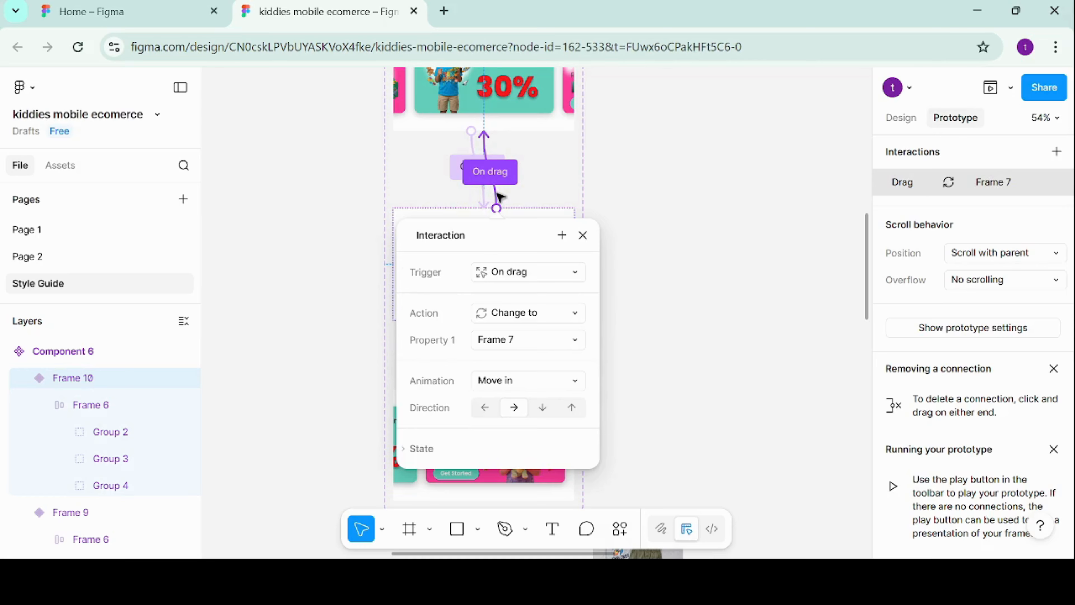
{"action": "left_click", "coordinate": [485, 407]}
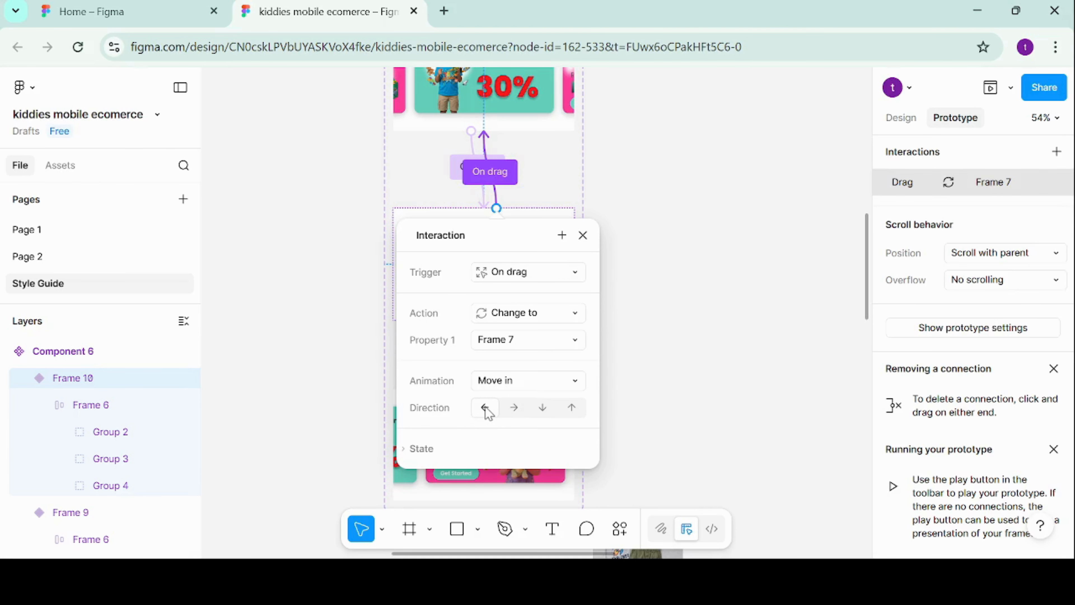
{"action": "left_click", "coordinate": [631, 298]}
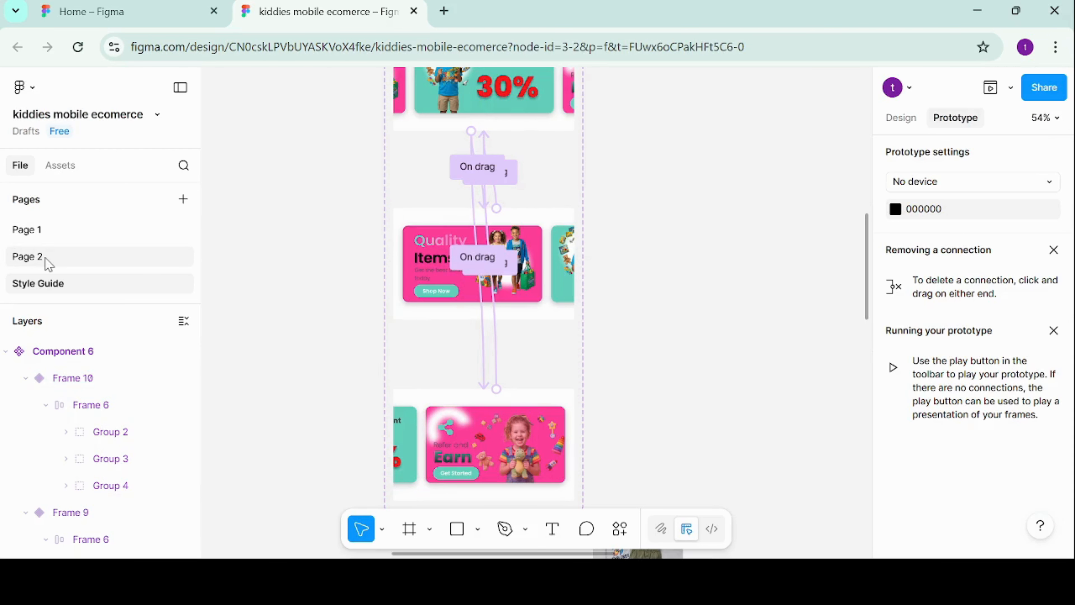
{"action": "left_click", "coordinate": [45, 257]}
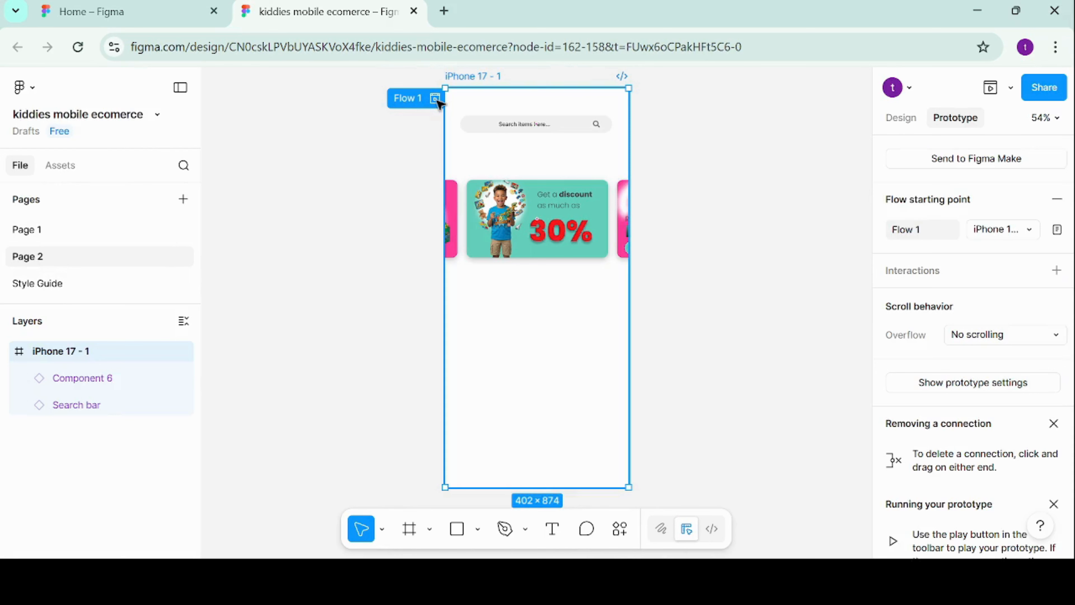
{"action": "left_click", "coordinate": [435, 98]}
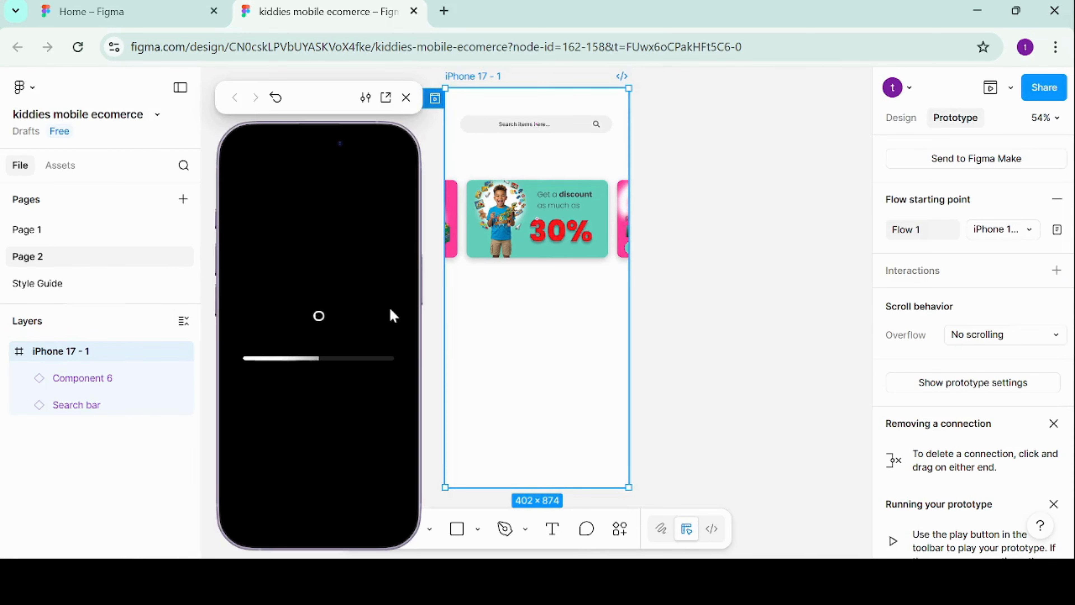